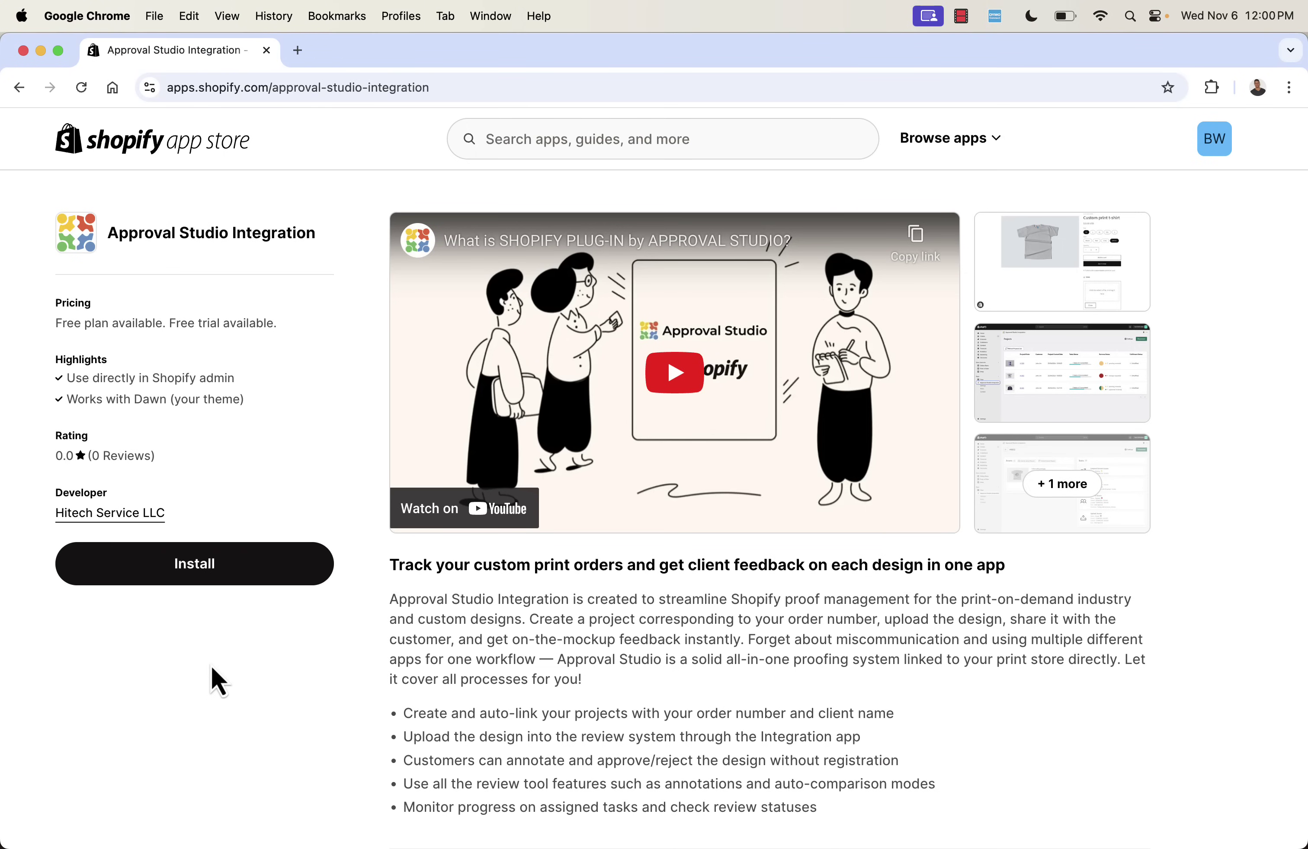
# Step: Scroll the Approval Studio Integration listing down to Pricing and back up
pyautogui.scroll(-3, 438, 598)
pyautogui.scroll(3, 438, 599)
pyautogui.scroll(-1, 439, 597)
pyautogui.scroll(-9, 439, 597)
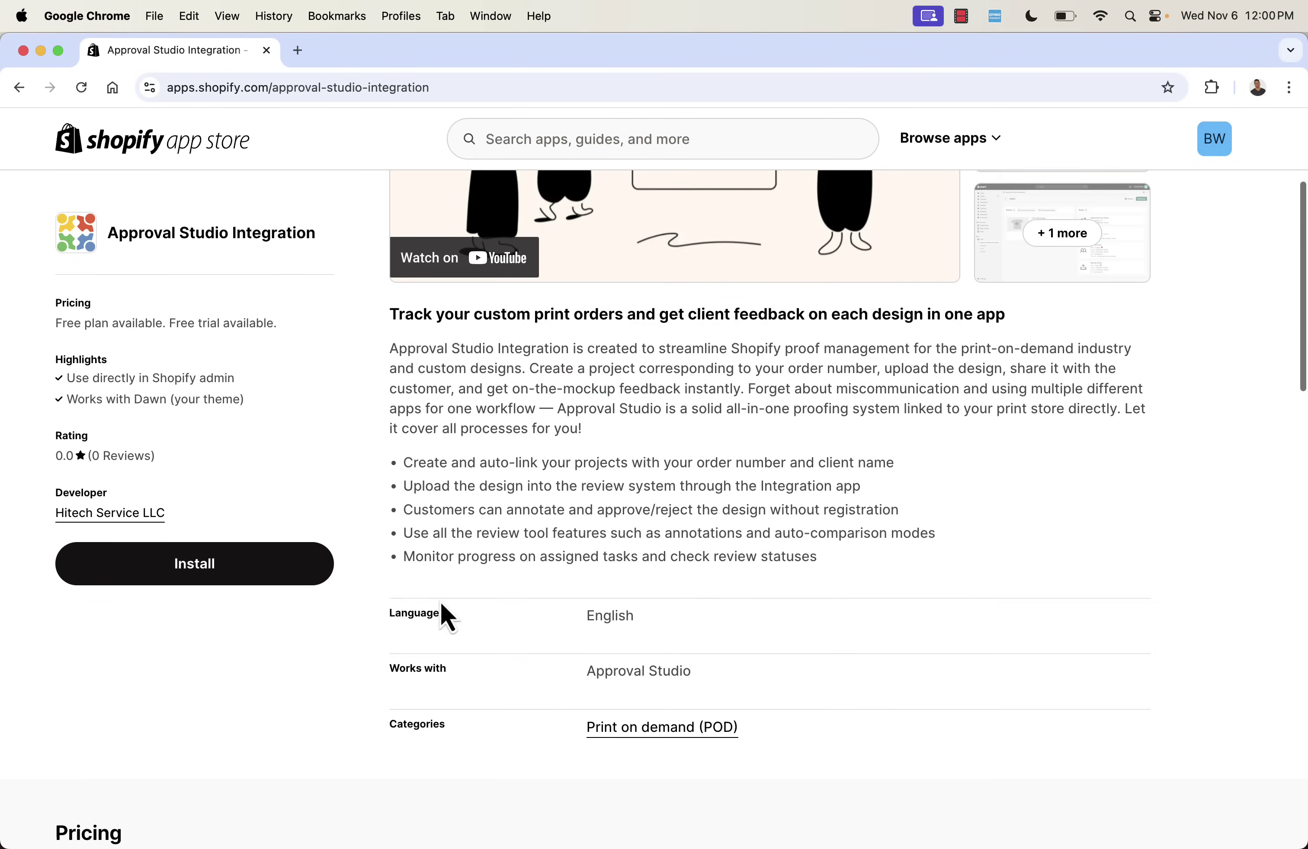
pyautogui.scroll(10, 439, 598)
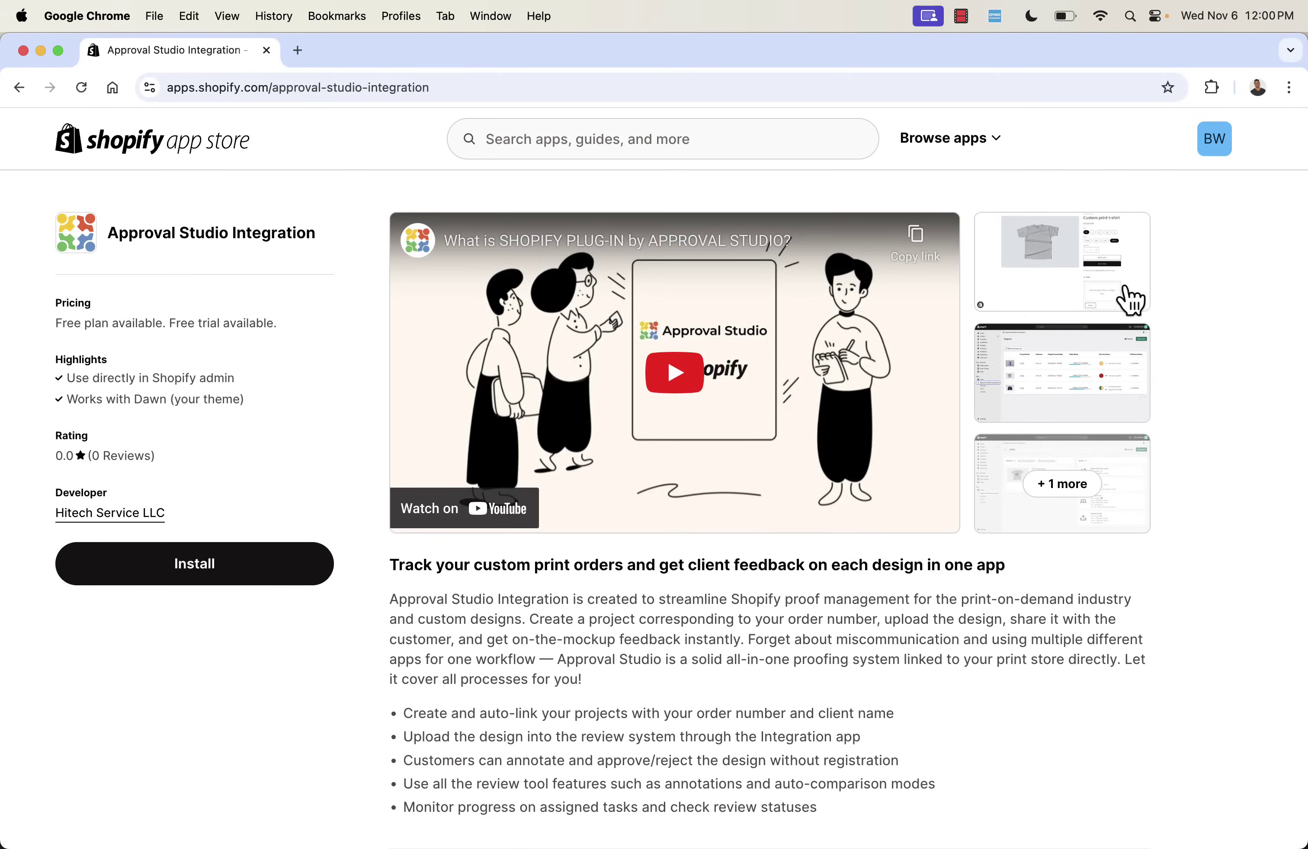
# Step: Enlarge the first app screenshot and advance to the Projects dashboard screenshot
pyautogui.click(1119, 279)
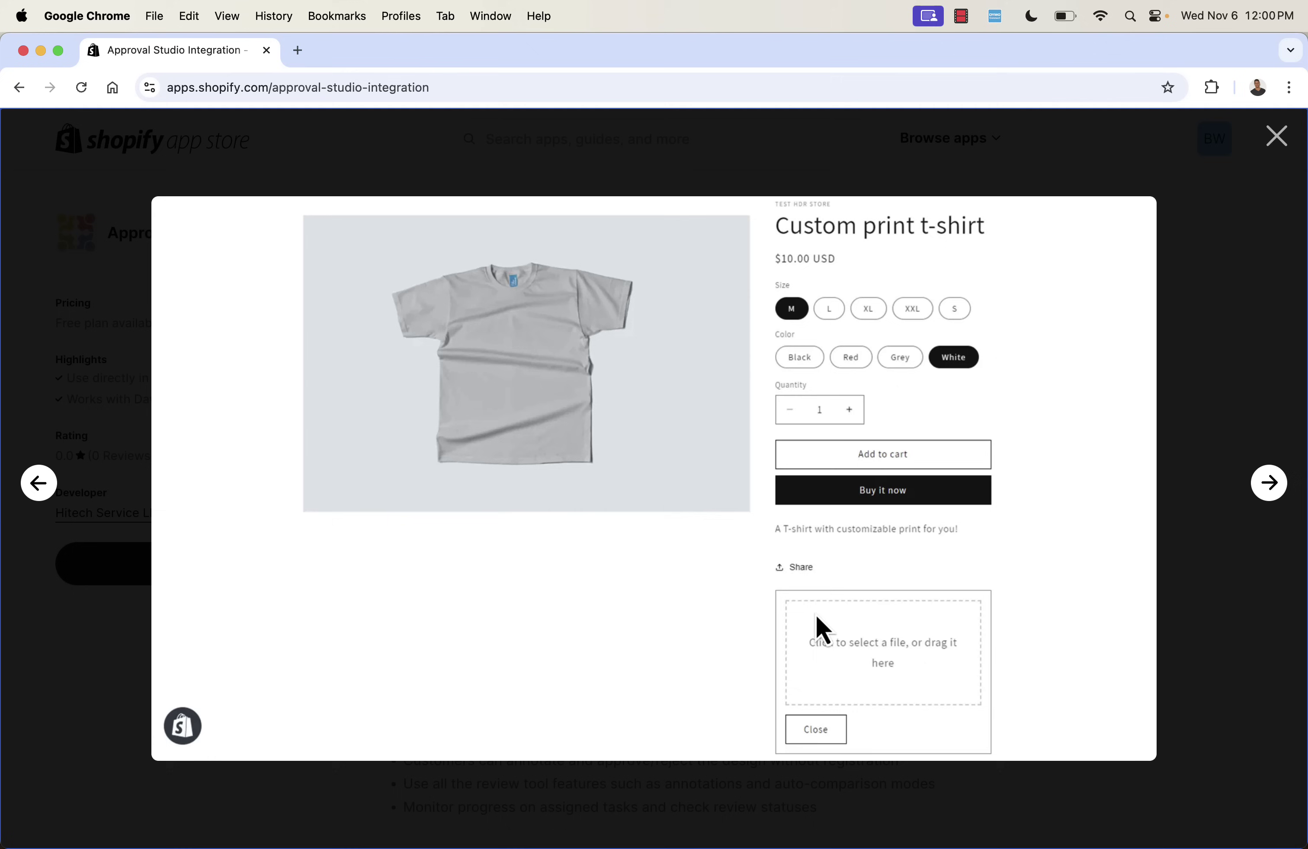
pyautogui.click(1268, 483)
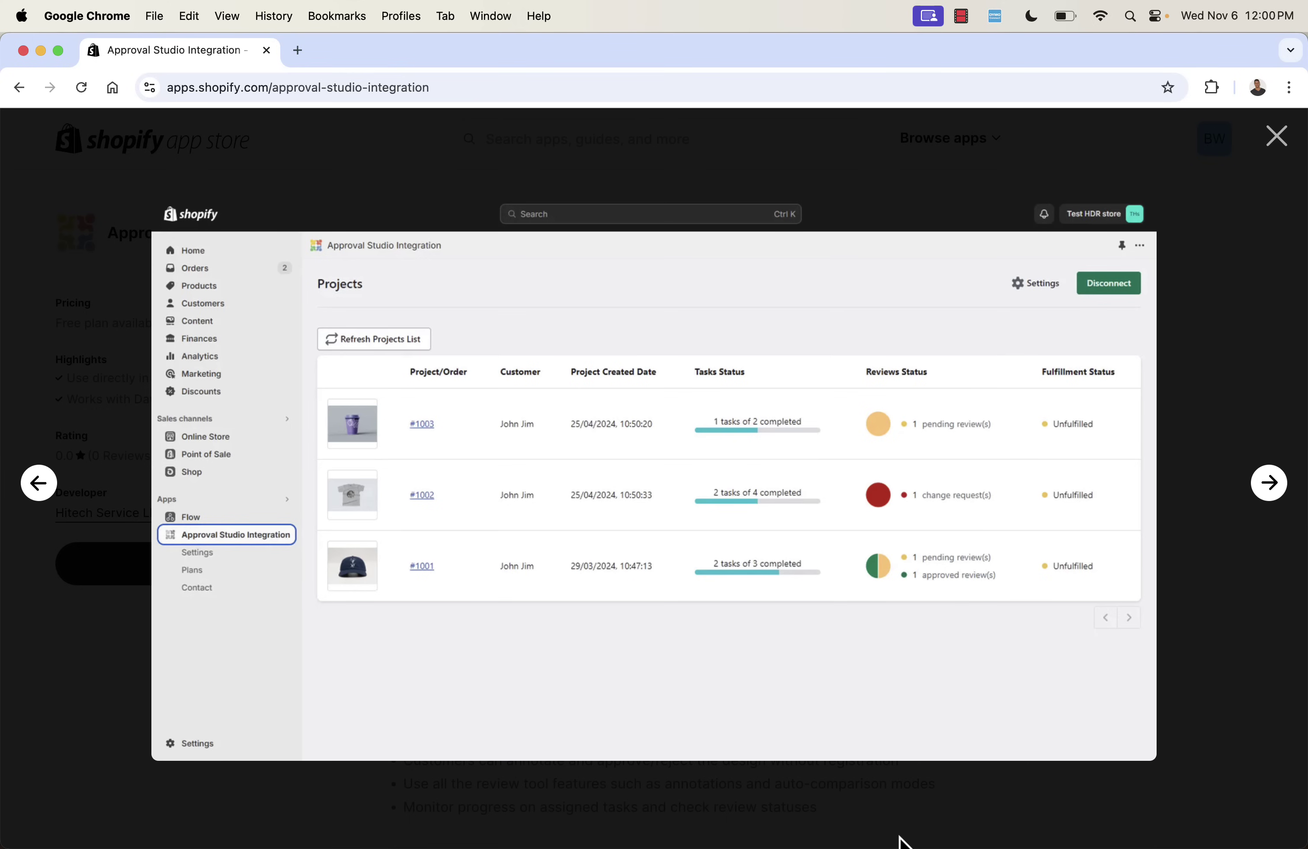
# Step: Page past the #1002 project and annotation screenshots to the YouTube intro video
pyautogui.click(1280, 497)
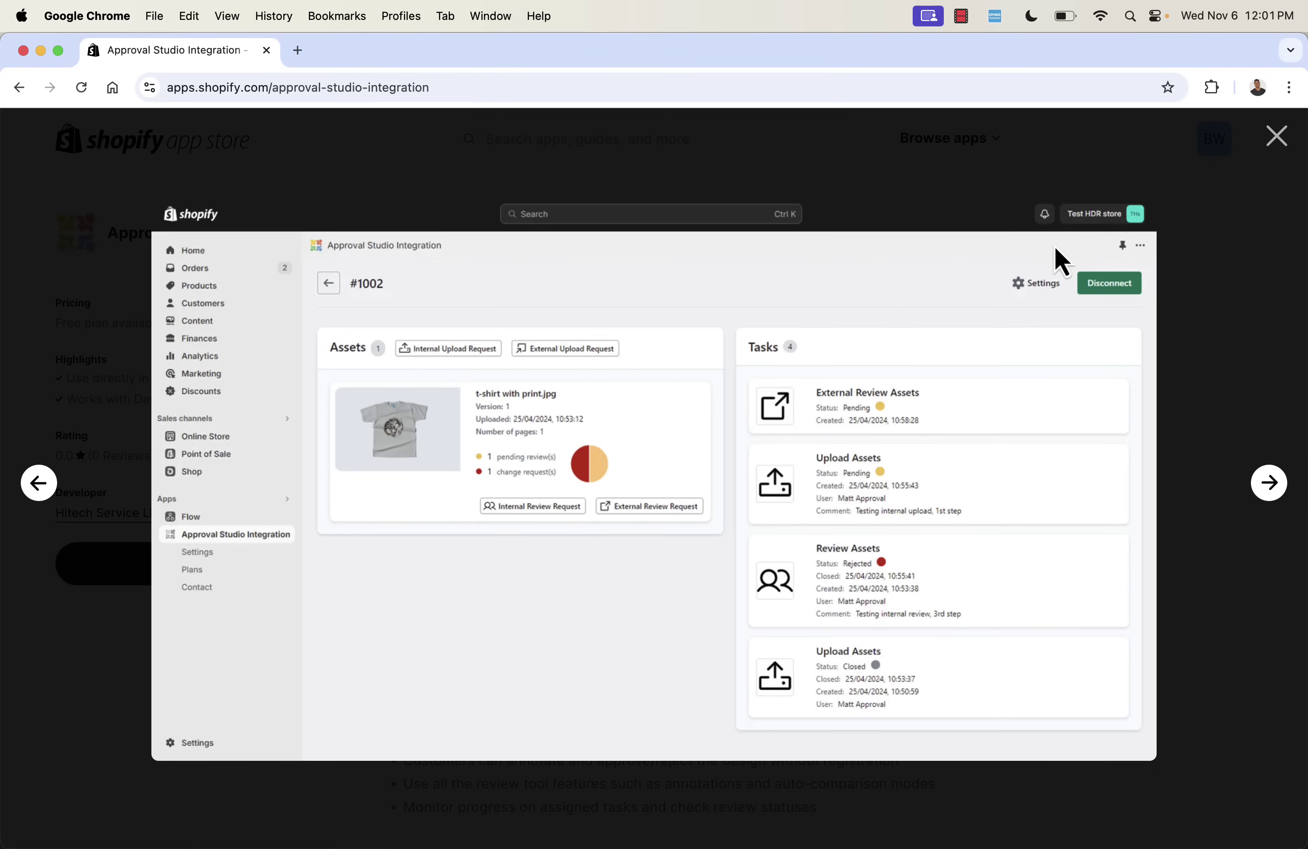
pyautogui.click(1269, 484)
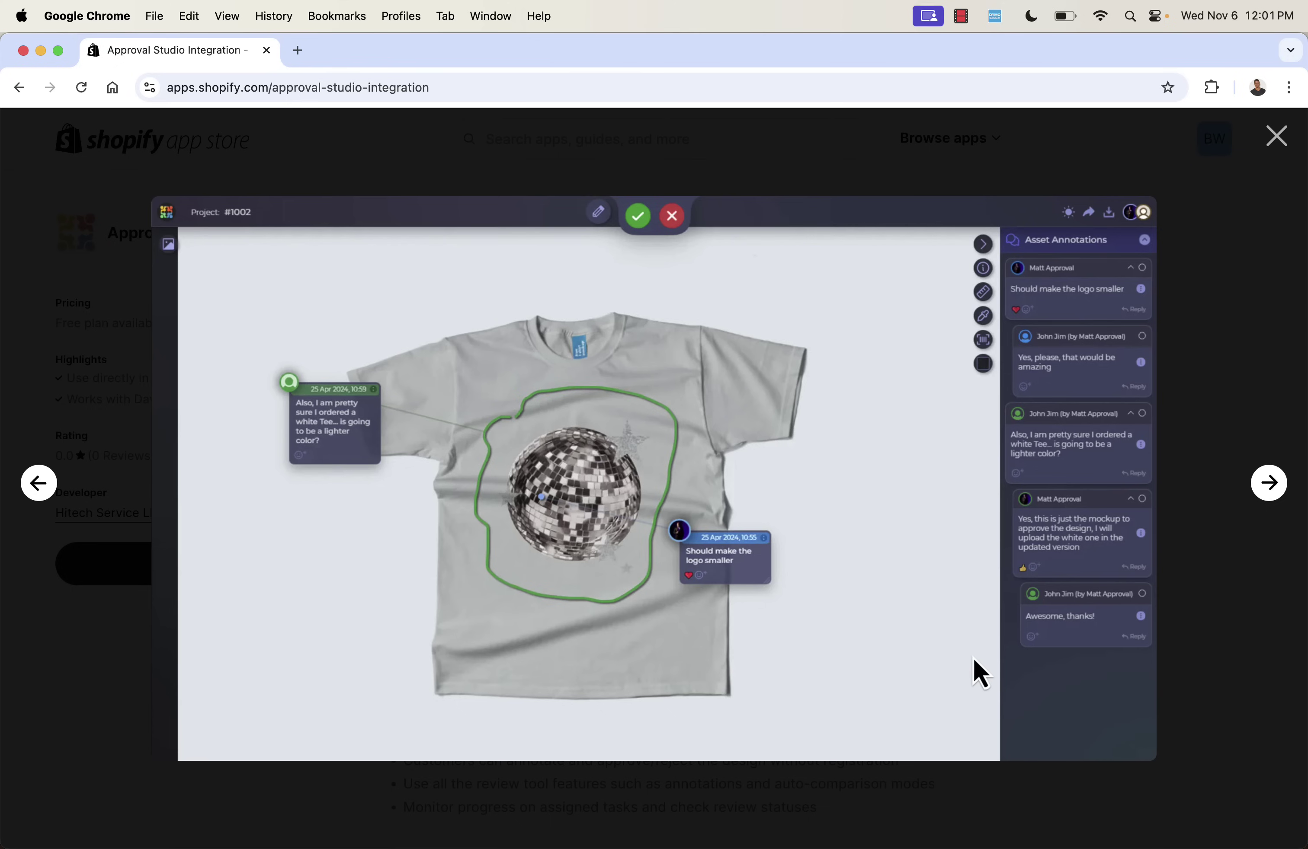
pyautogui.click(1268, 483)
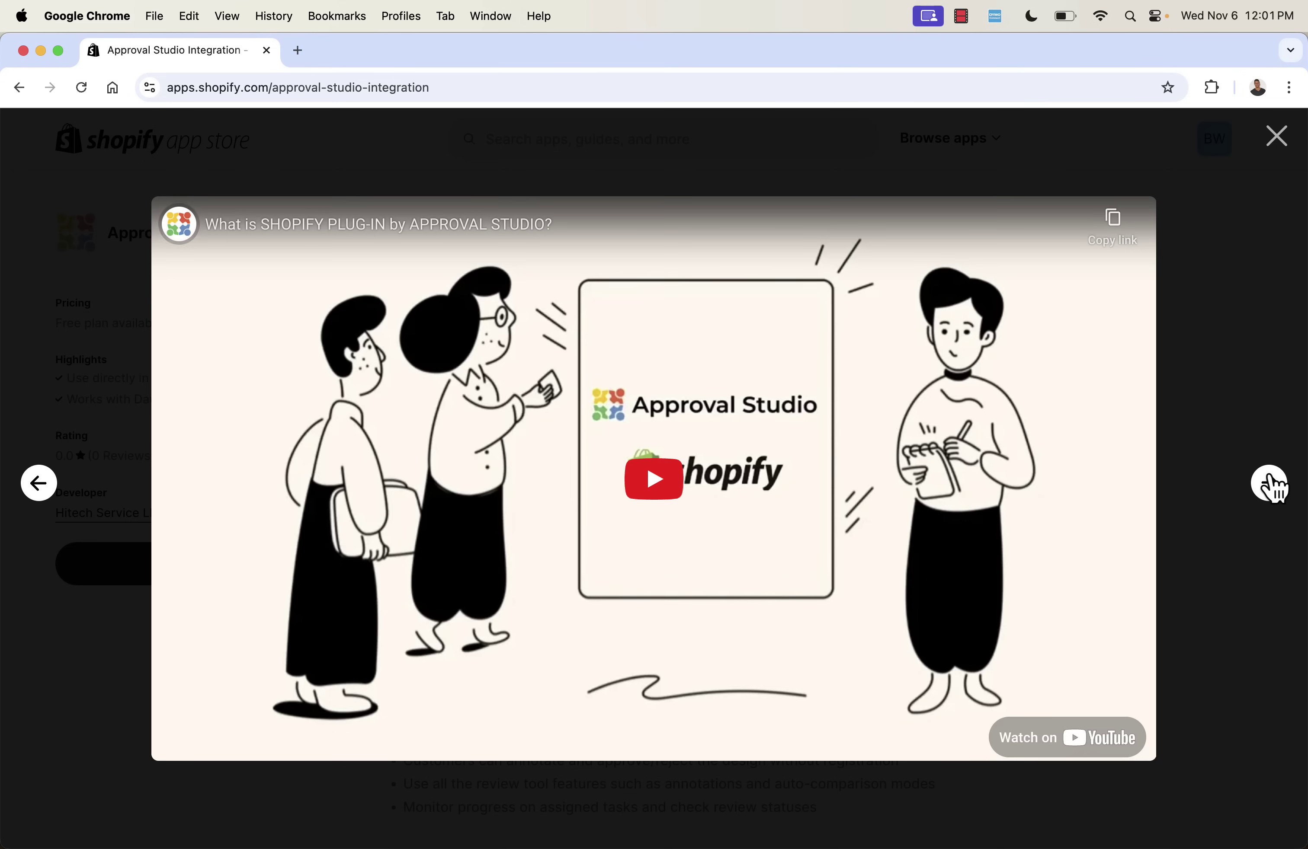
# Step: Close the screenshot gallery to return to The Complete Snowboard product page
pyautogui.click(1276, 136)
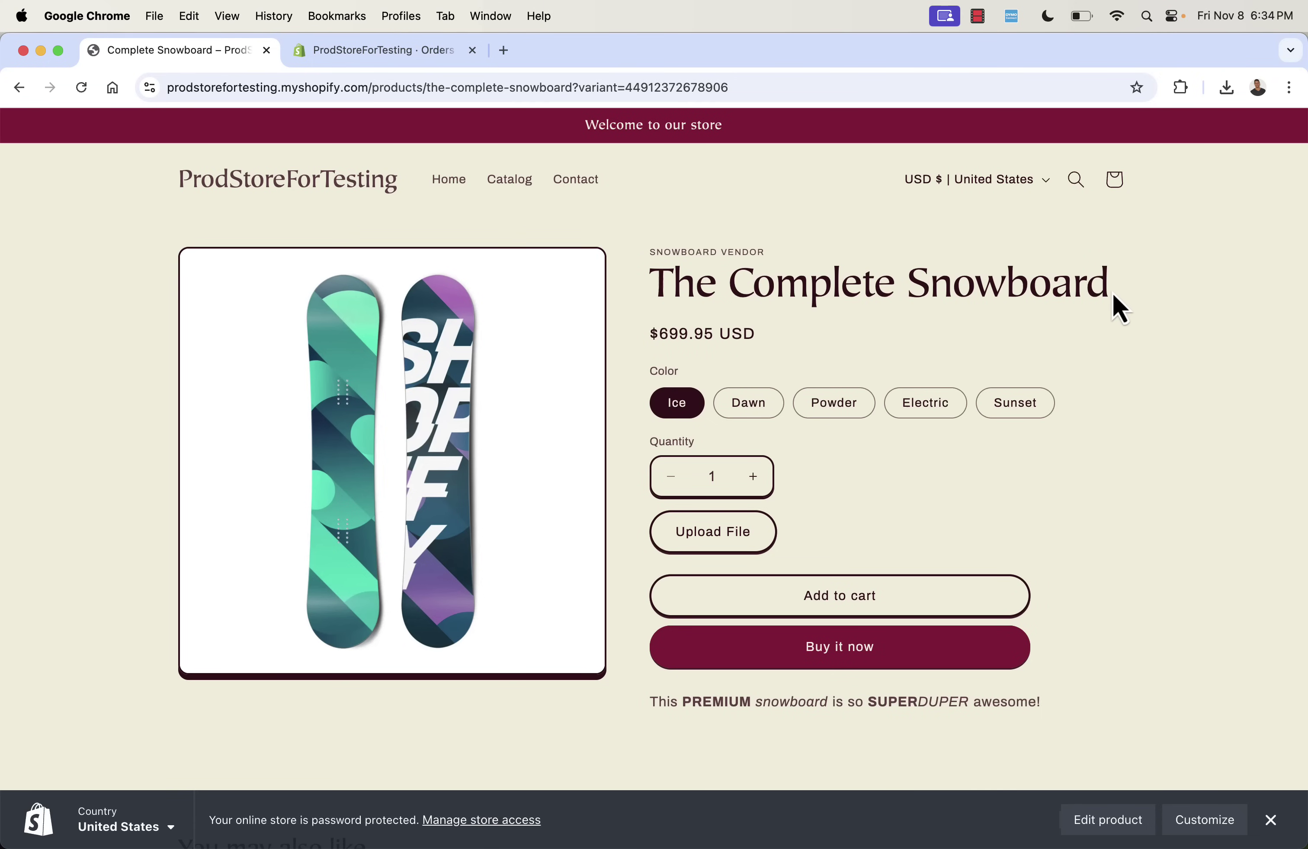
# Step: Highlight The Complete Snowboard title and scroll through the product page
pyautogui.tripleClick(981, 285)
pyautogui.click(981, 285)
pyautogui.scroll(-1, 824, 342)
pyautogui.scroll(-1, 819, 342)
pyautogui.scroll(1, 823, 342)
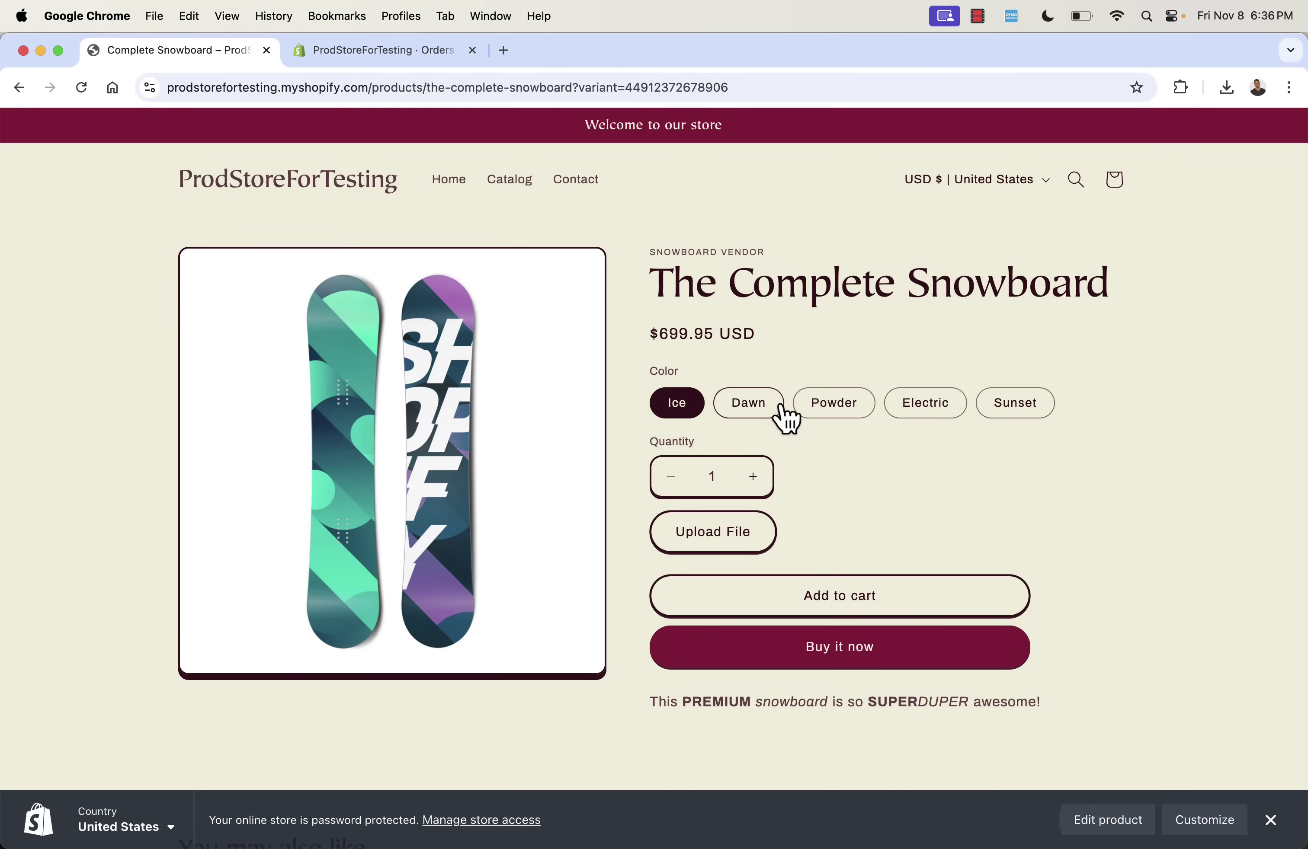
# Step: Choose the Dawn colour, attach cat-transformed.jpeg, and add the snowboard to the cart
pyautogui.click(772, 413)
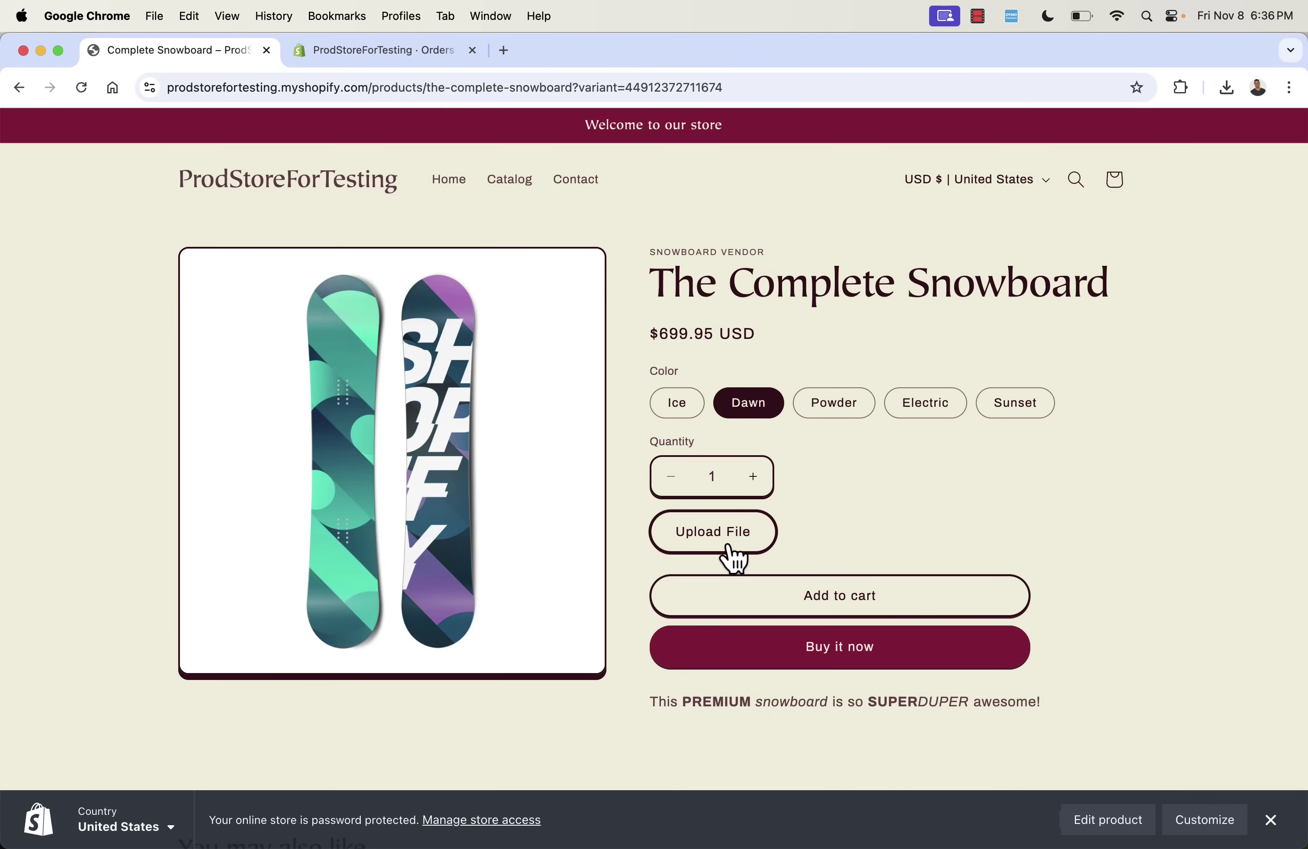
pyautogui.click(724, 547)
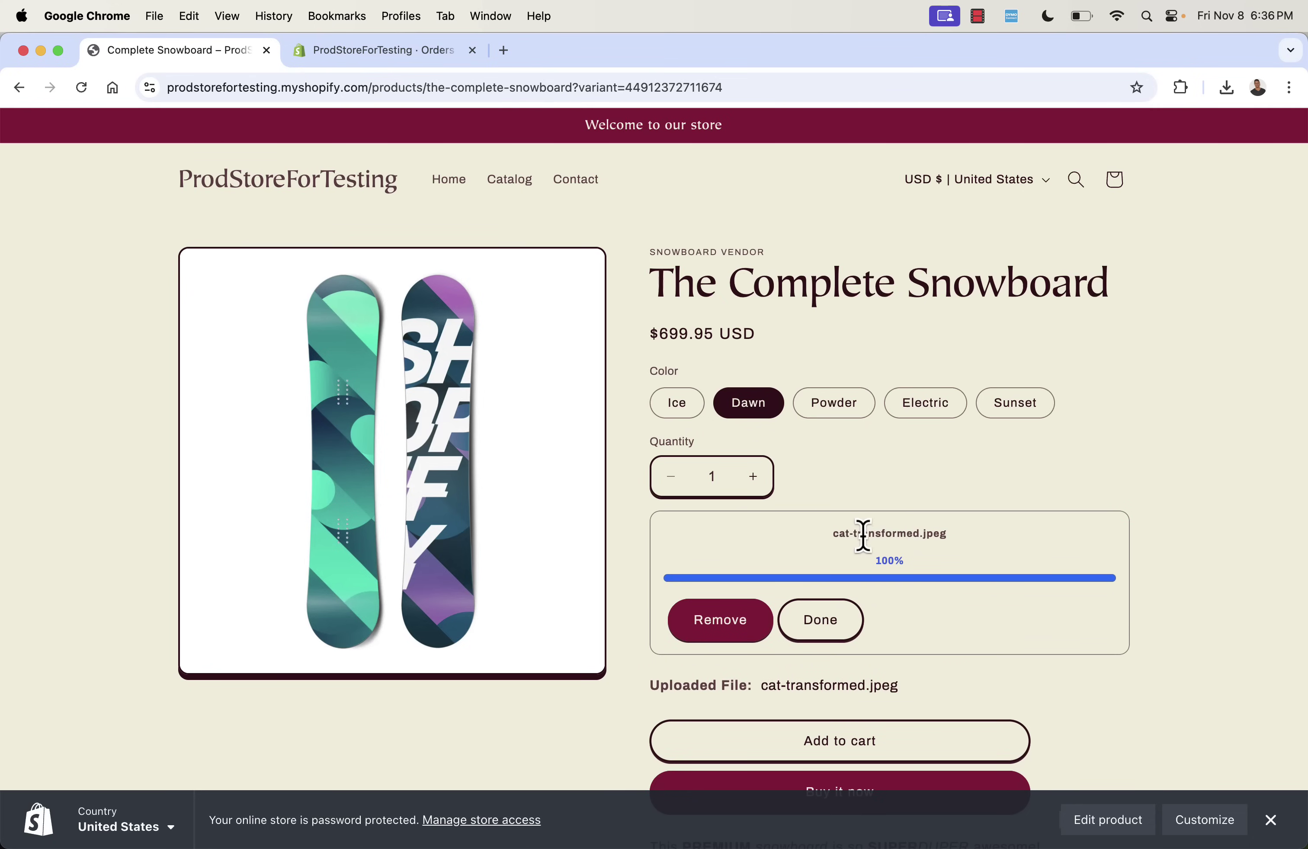
pyautogui.tripleClick(856, 535)
pyautogui.click(857, 535)
pyautogui.scroll(-2, 848, 567)
pyautogui.click(853, 568)
pyautogui.scroll(-2, 888, 589)
pyautogui.click(883, 628)
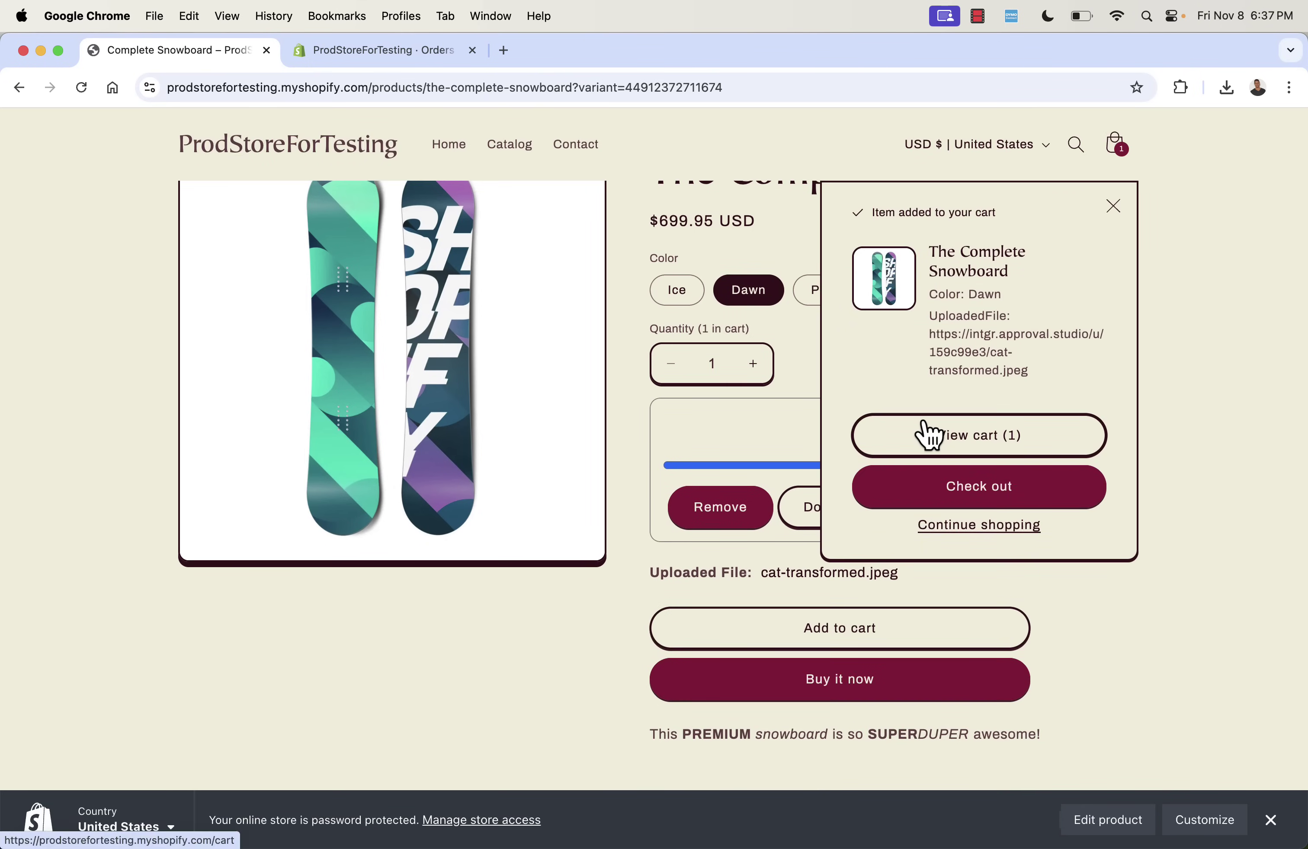
# Step: Open the cart and select the Dawn snowboard's details and UploadedFile link text
pyautogui.click(929, 437)
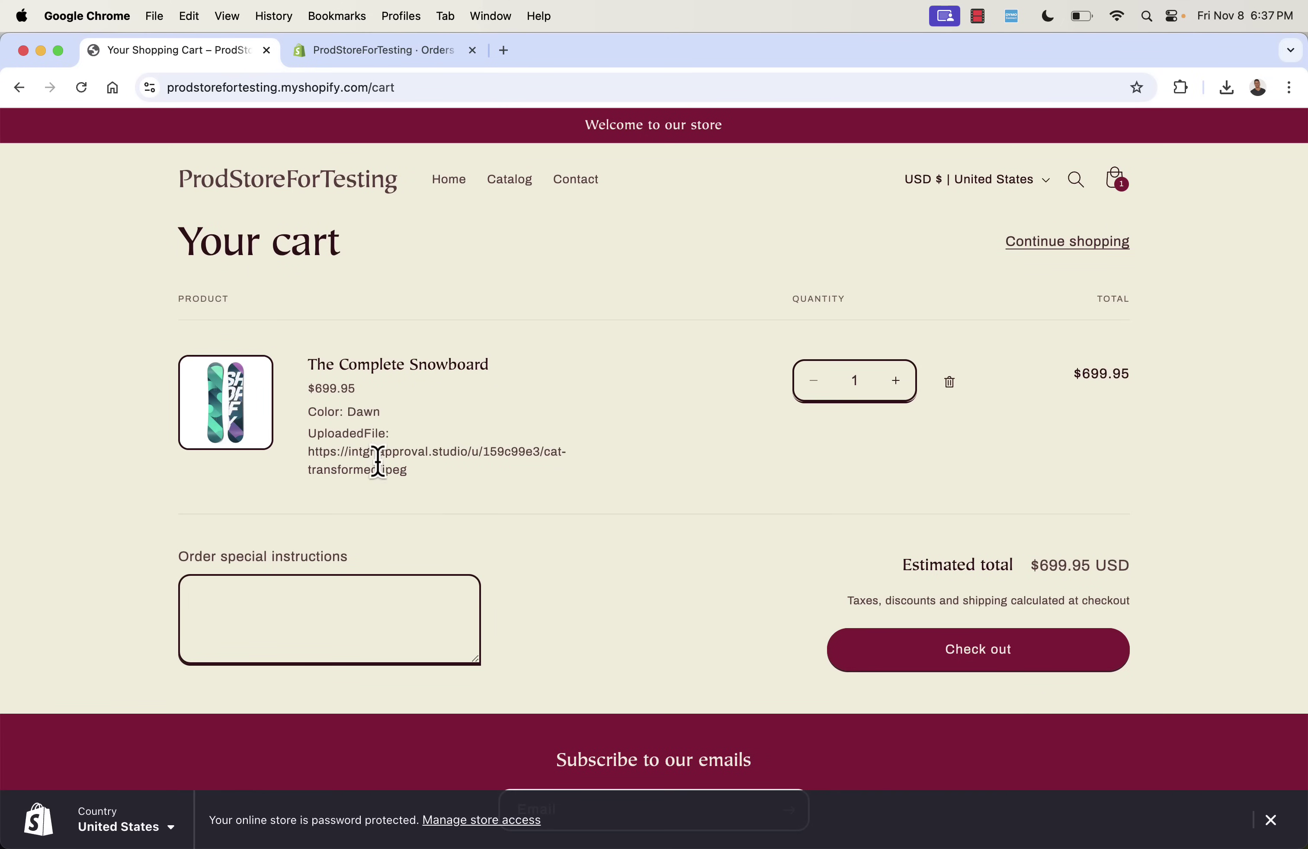
pyautogui.moveTo(420, 488); pyautogui.dragTo(305, 461)
pyautogui.click(413, 495)
pyautogui.moveTo(415, 475); pyautogui.dragTo(301, 460)
pyautogui.click(367, 492)
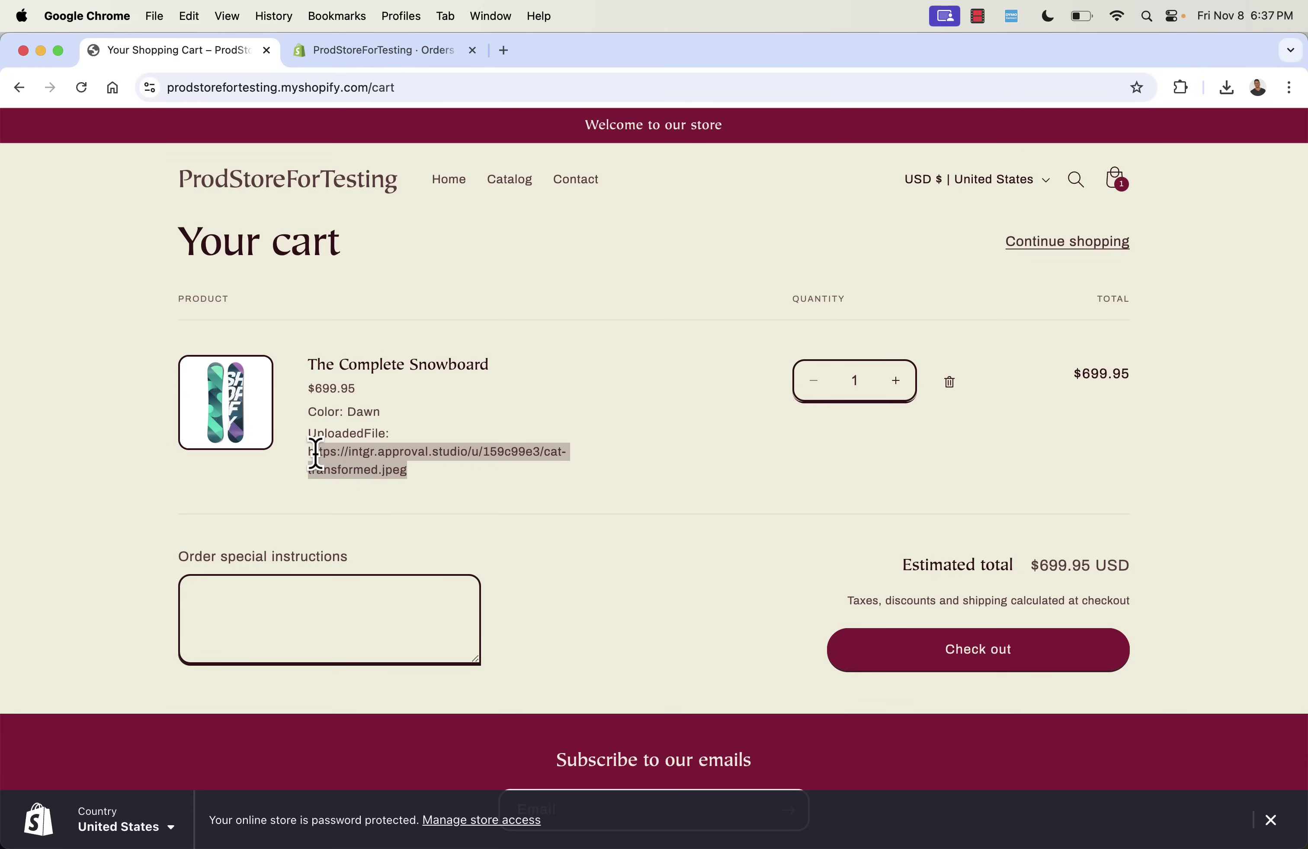
pyautogui.click(315, 454)
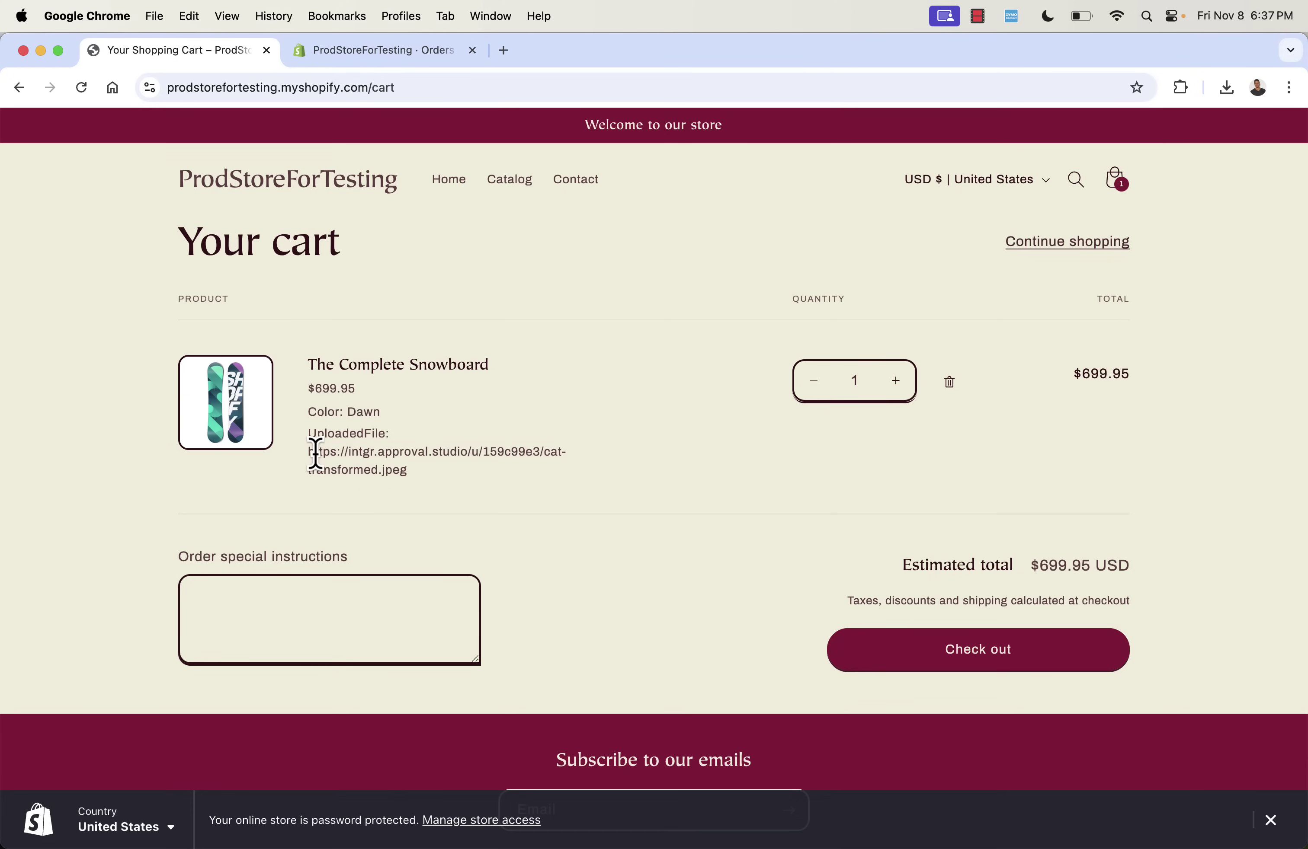
pyautogui.click(373, 467)
pyautogui.moveTo(319, 438); pyautogui.dragTo(343, 467)
pyautogui.click(400, 455)
# Step: Clear the text selection on the Dawn snowboard line item of order #1026
pyautogui.click(344, 465)
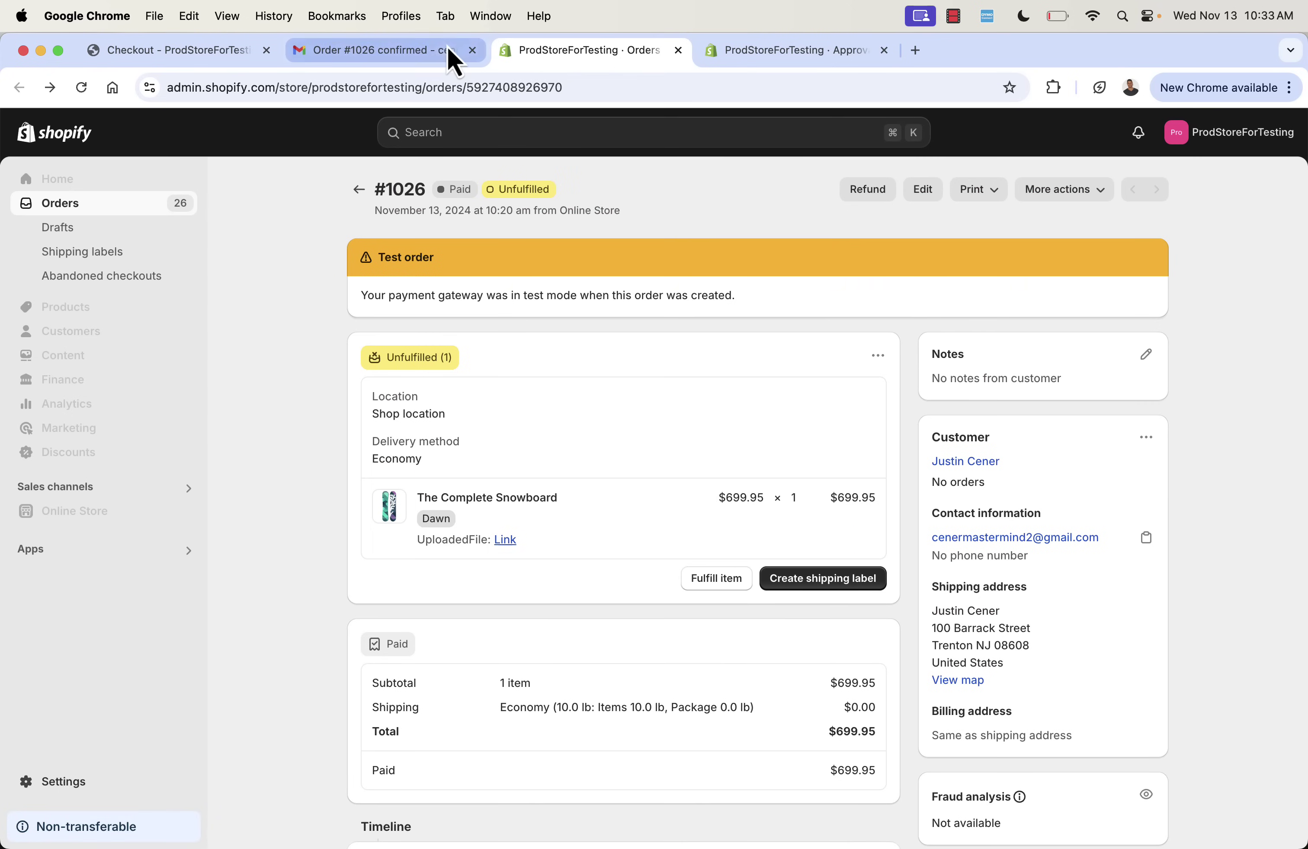
# Step: Open the Order #1026 confirmed email in Gmail and scroll through it
pyautogui.click(442, 62)
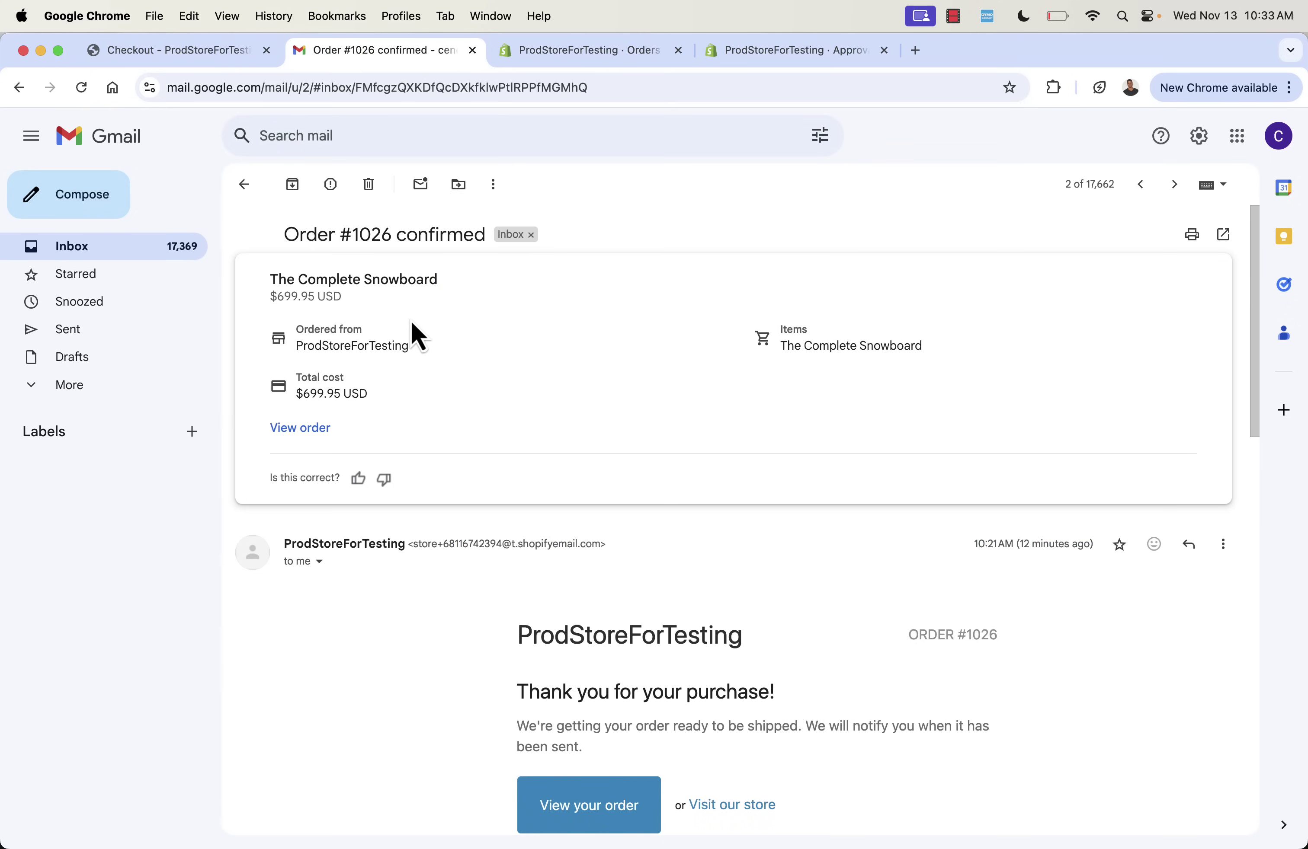
pyautogui.scroll(-6, 412, 366)
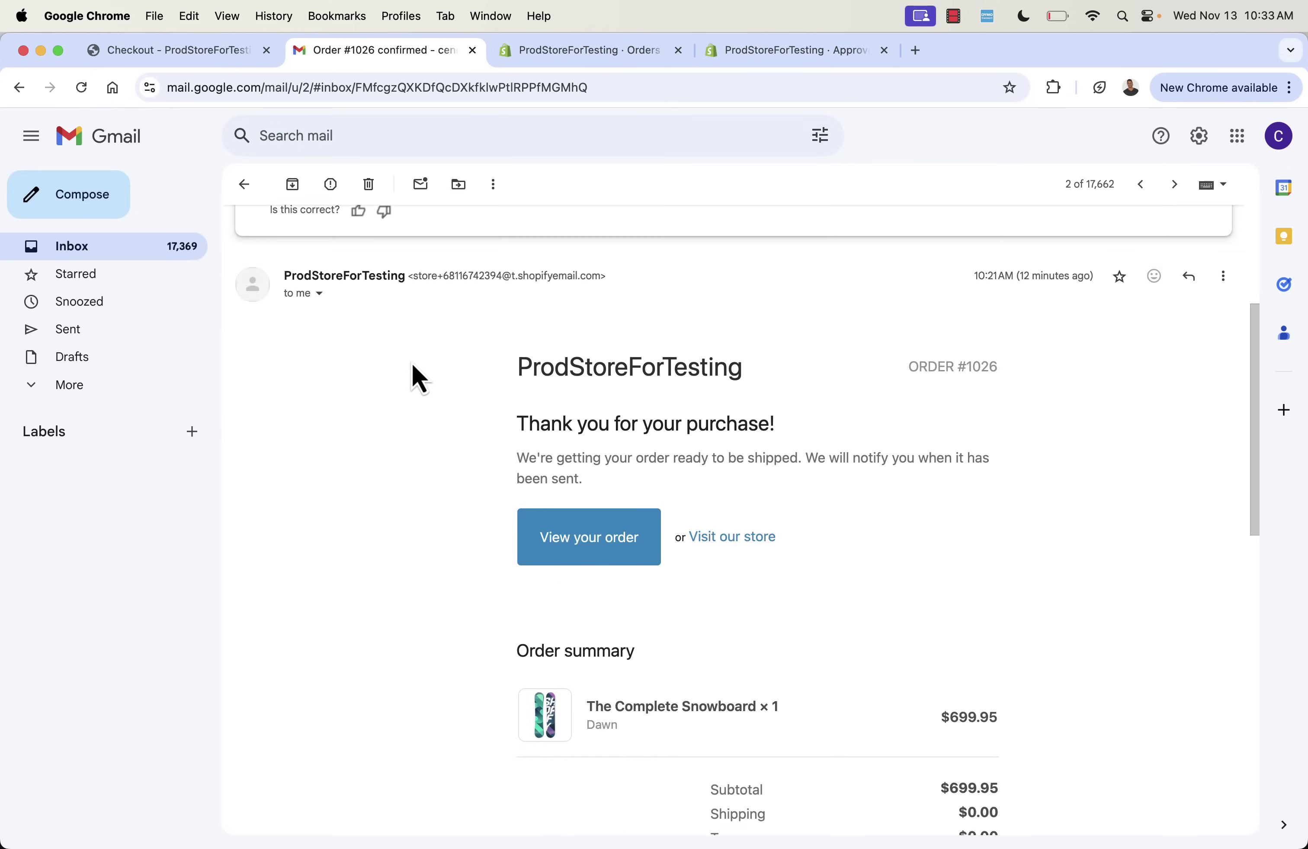
pyautogui.scroll(6, 419, 380)
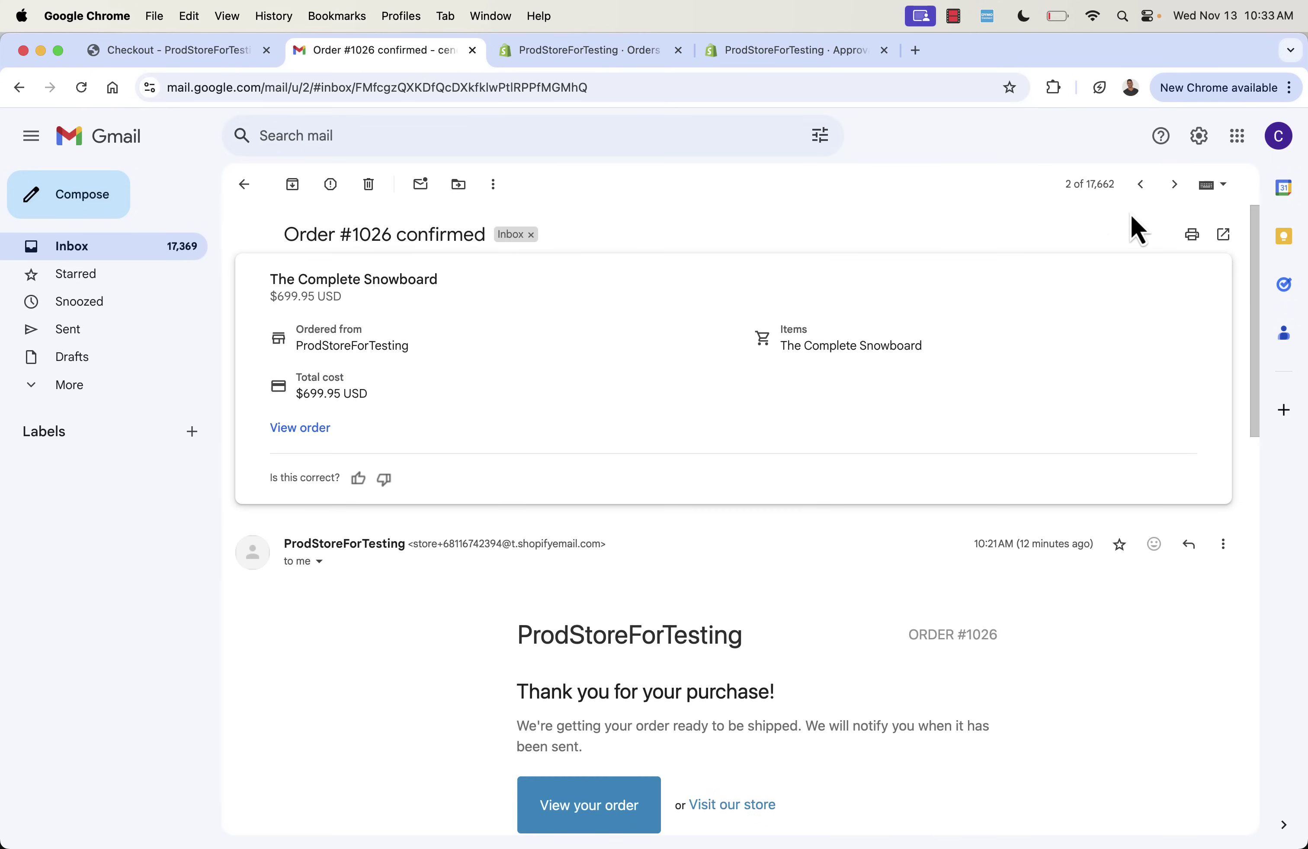
# Step: Check the File upload for #1026 email and follow its To Approval Studio link
pyautogui.click(1141, 184)
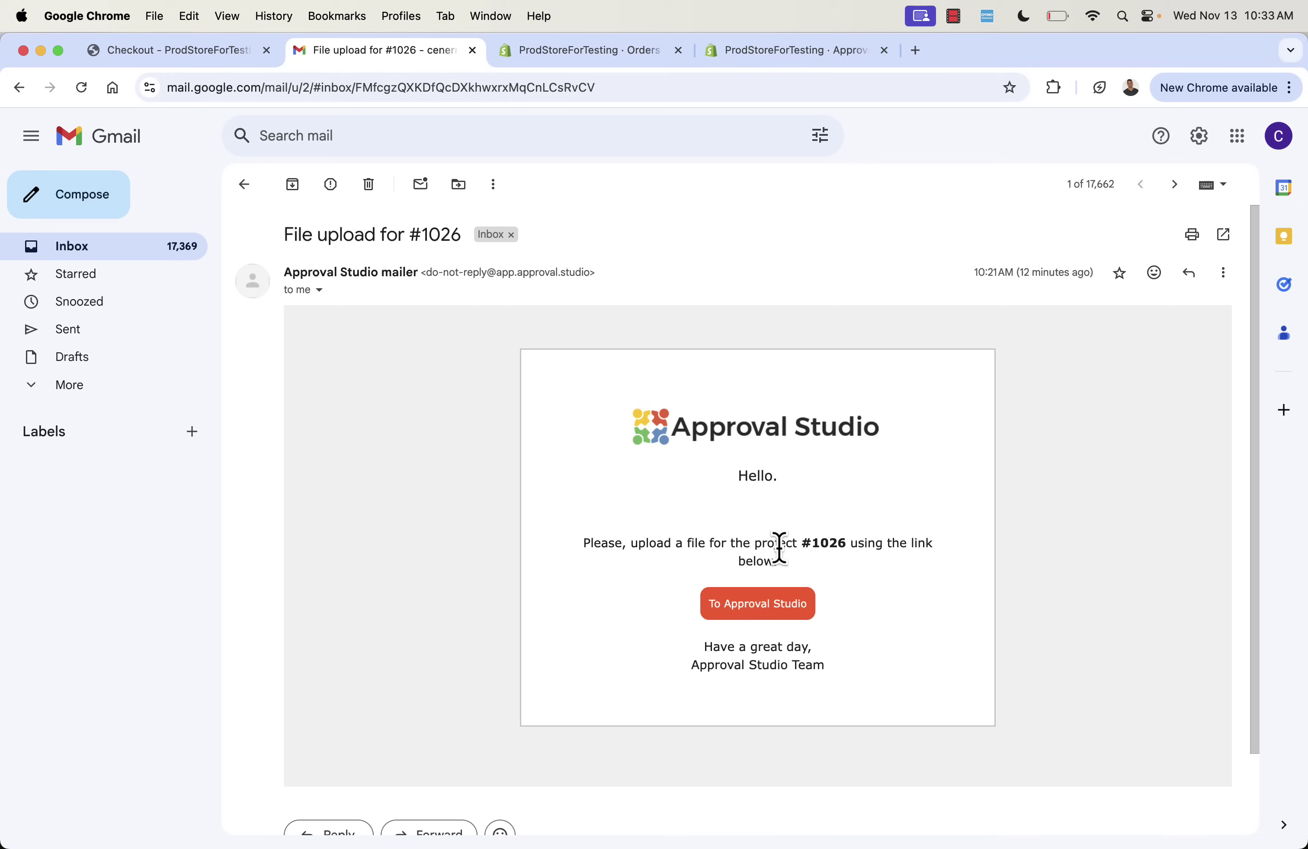
pyautogui.doubleClick(824, 545)
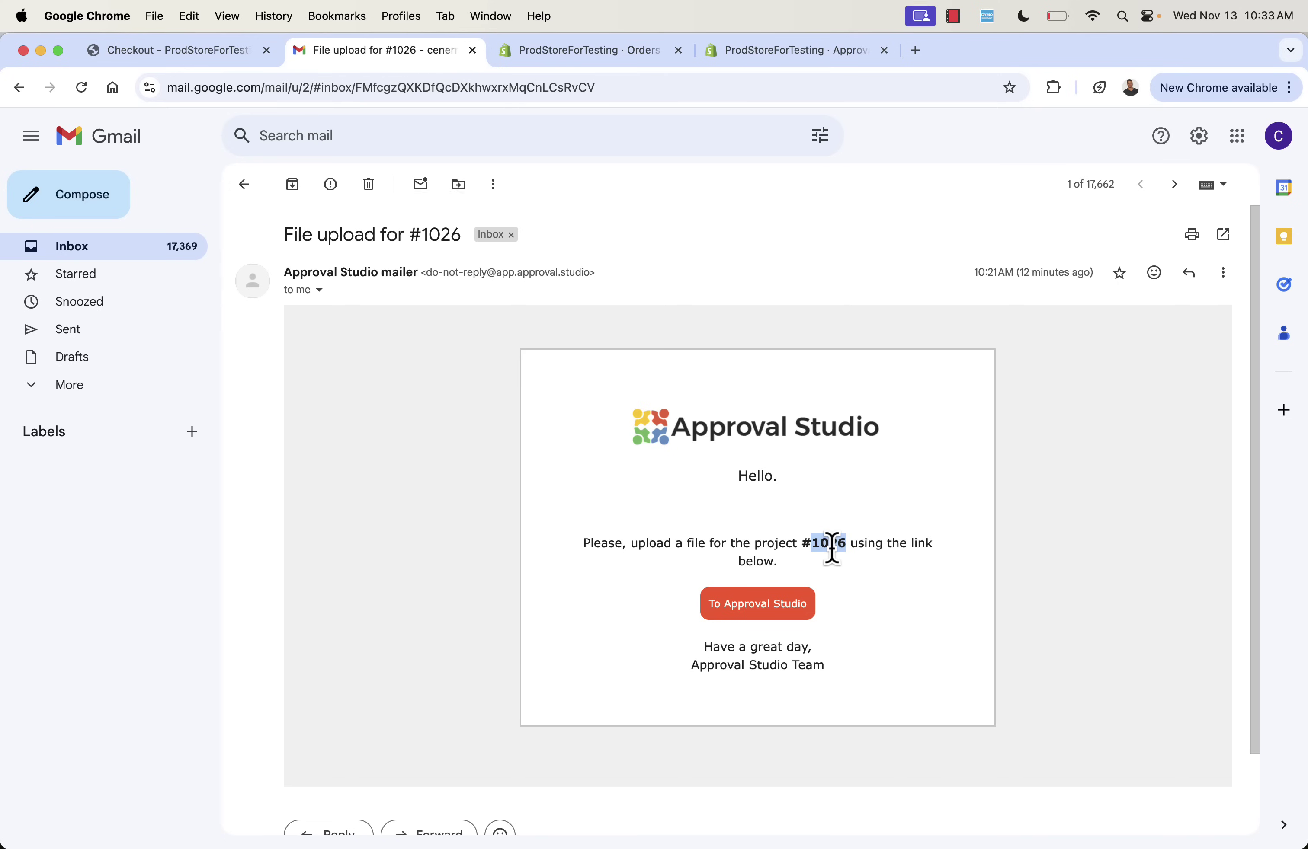
pyautogui.click(1176, 185)
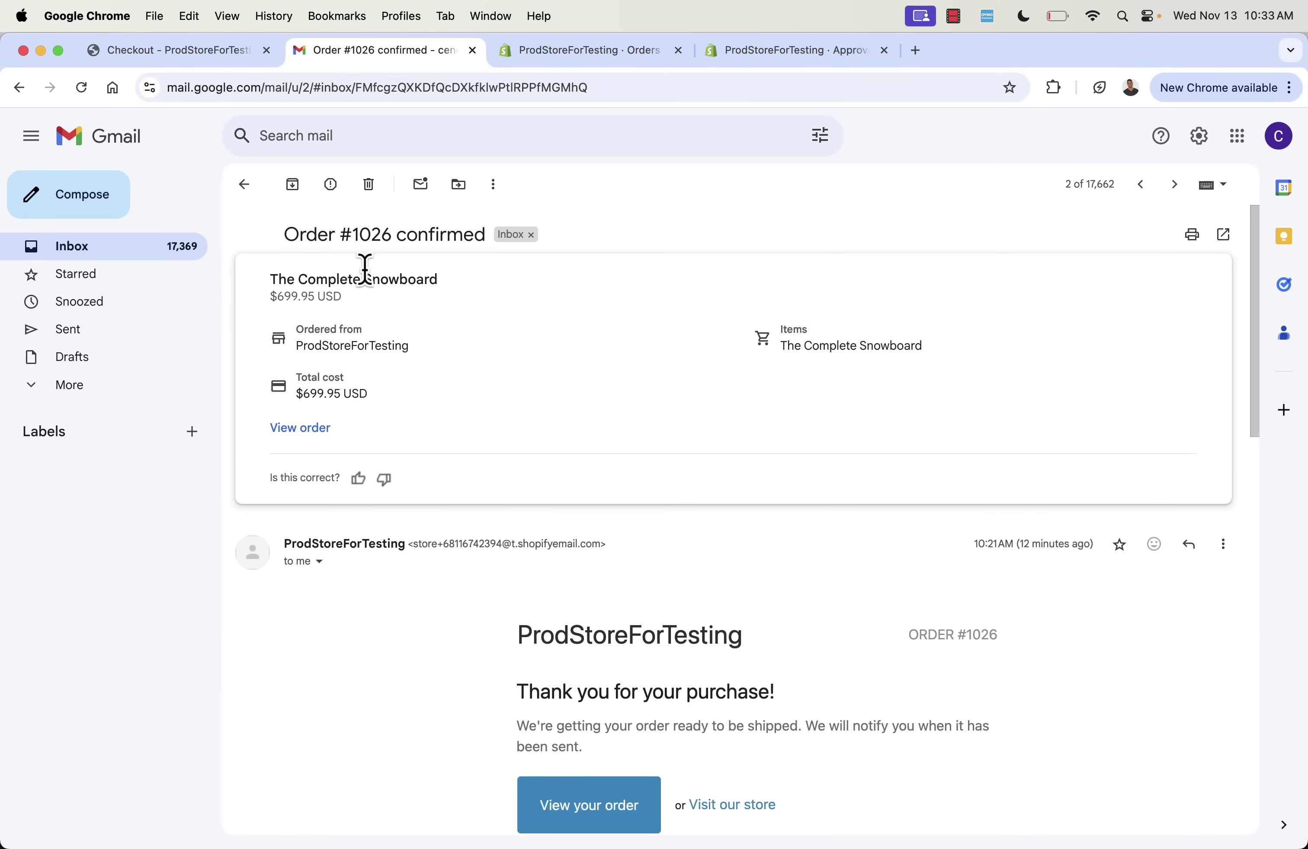
pyautogui.click(1139, 188)
pyautogui.click(732, 604)
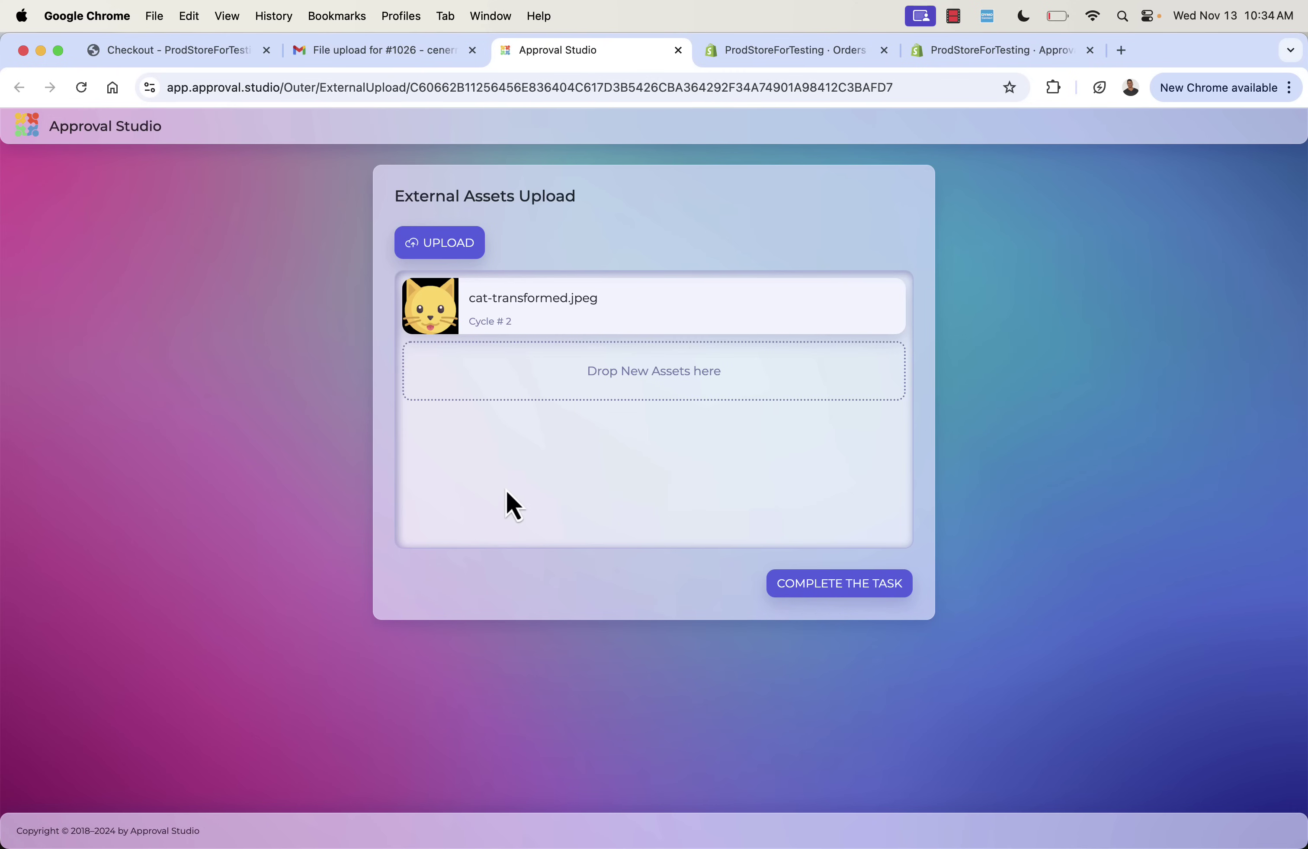
# Step: Complete the external upload task for cat-transformed.jpeg with COMPLETE THE TASK
pyautogui.click(852, 593)
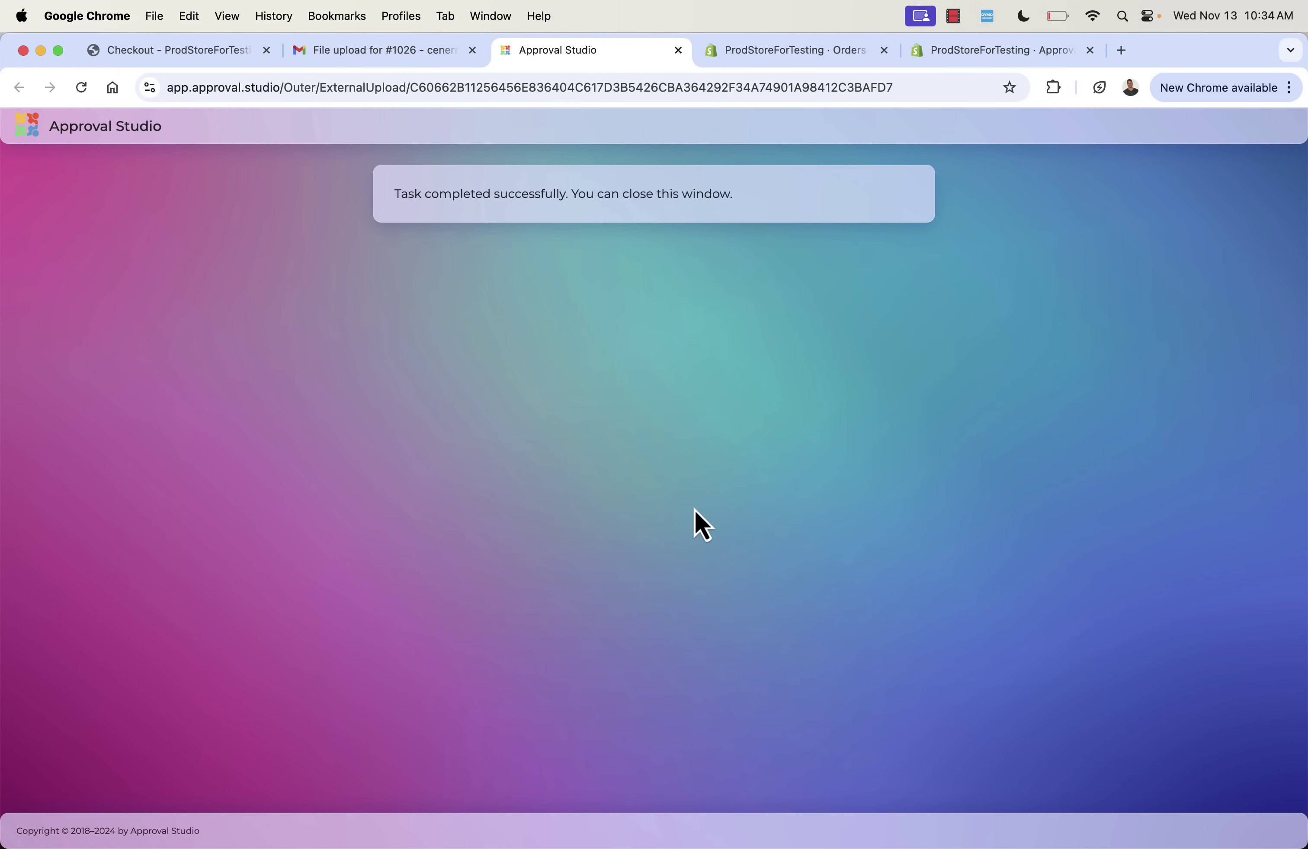
# Step: Close the Approval Studio tab with Cmd+W and return to the Shopify order #1026 tab
pyautogui.press('super+w')
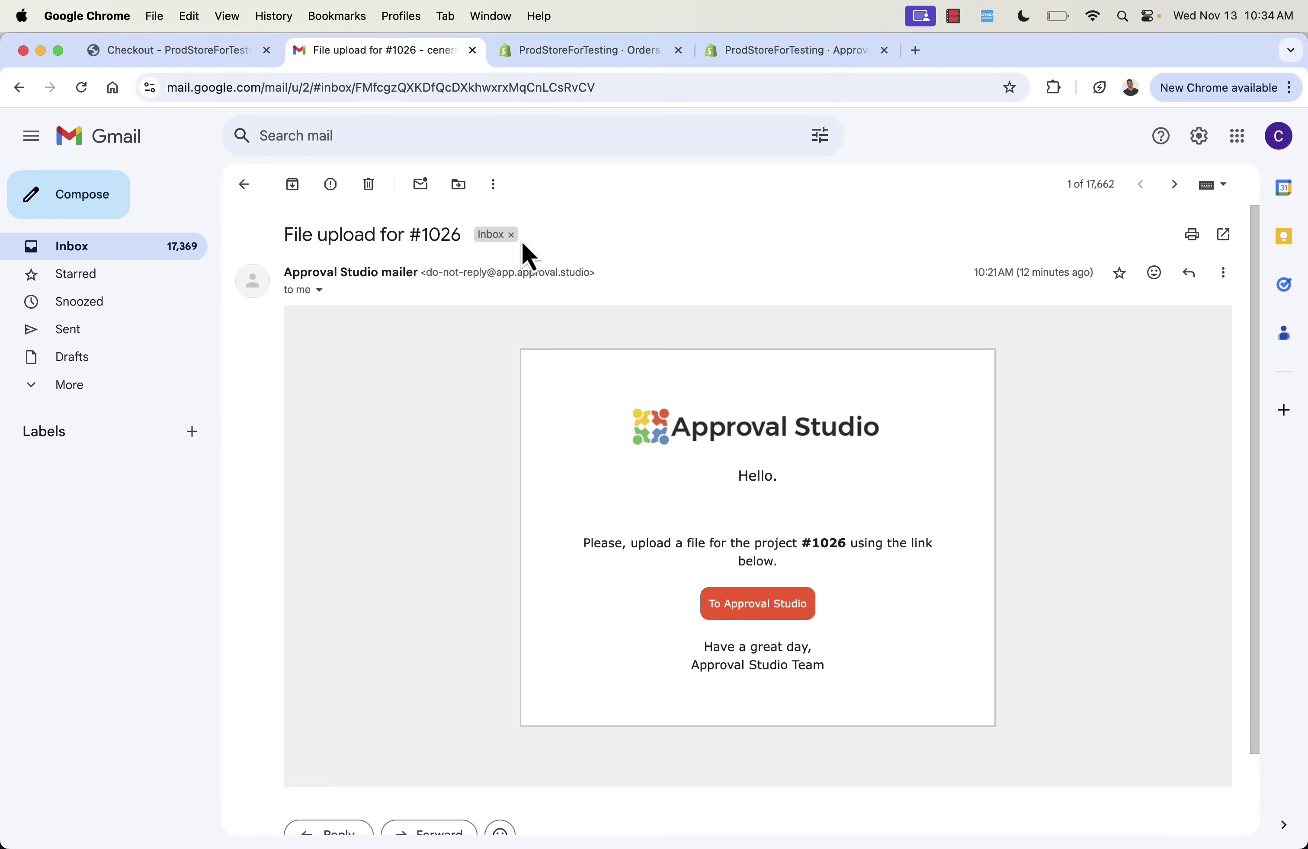
pyautogui.click(704, 51)
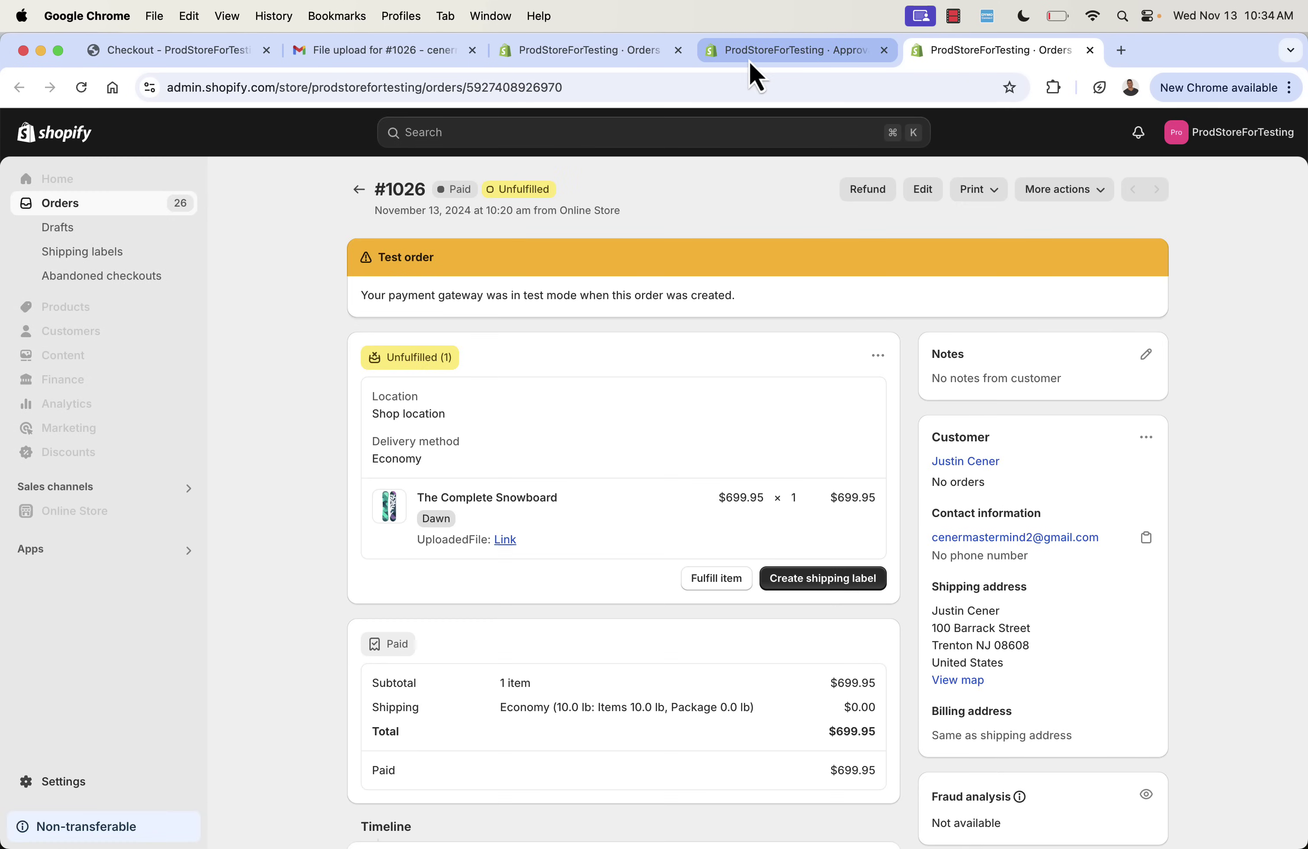
# Step: From the projects list, open project #1026 to confirm cat-transformed.jpeg is version 2
pyautogui.click(788, 50)
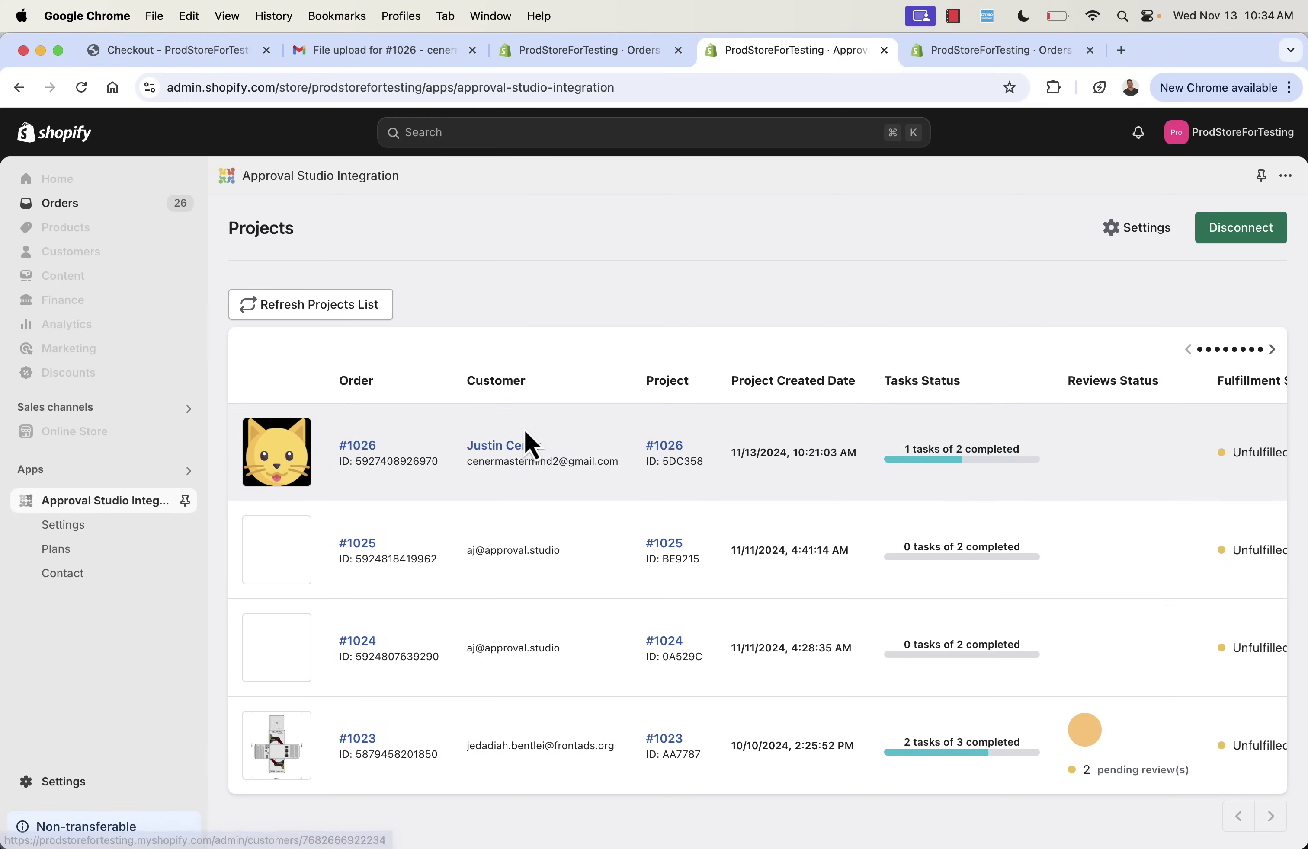
pyautogui.hscroll(2, 519, 444)
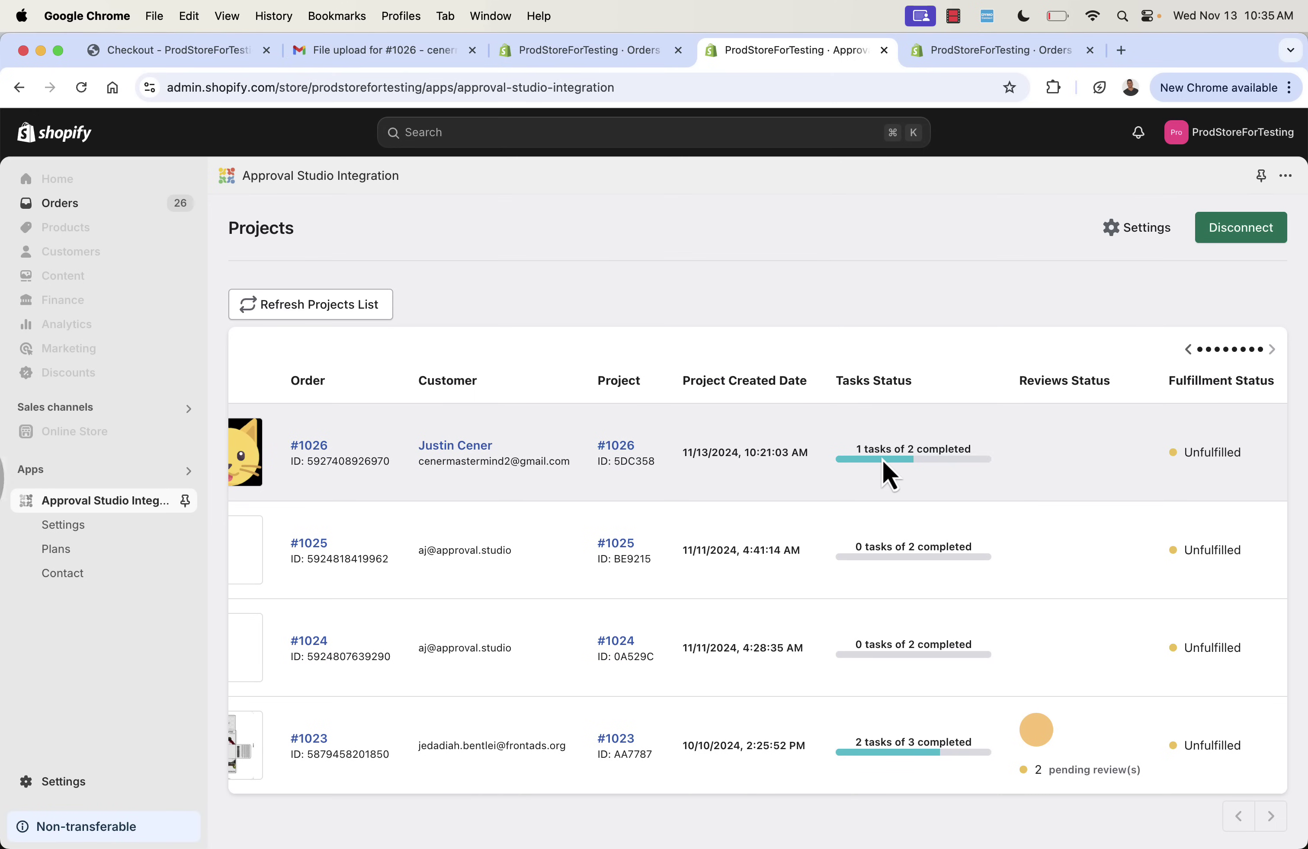
pyautogui.hscroll(2, 882, 469)
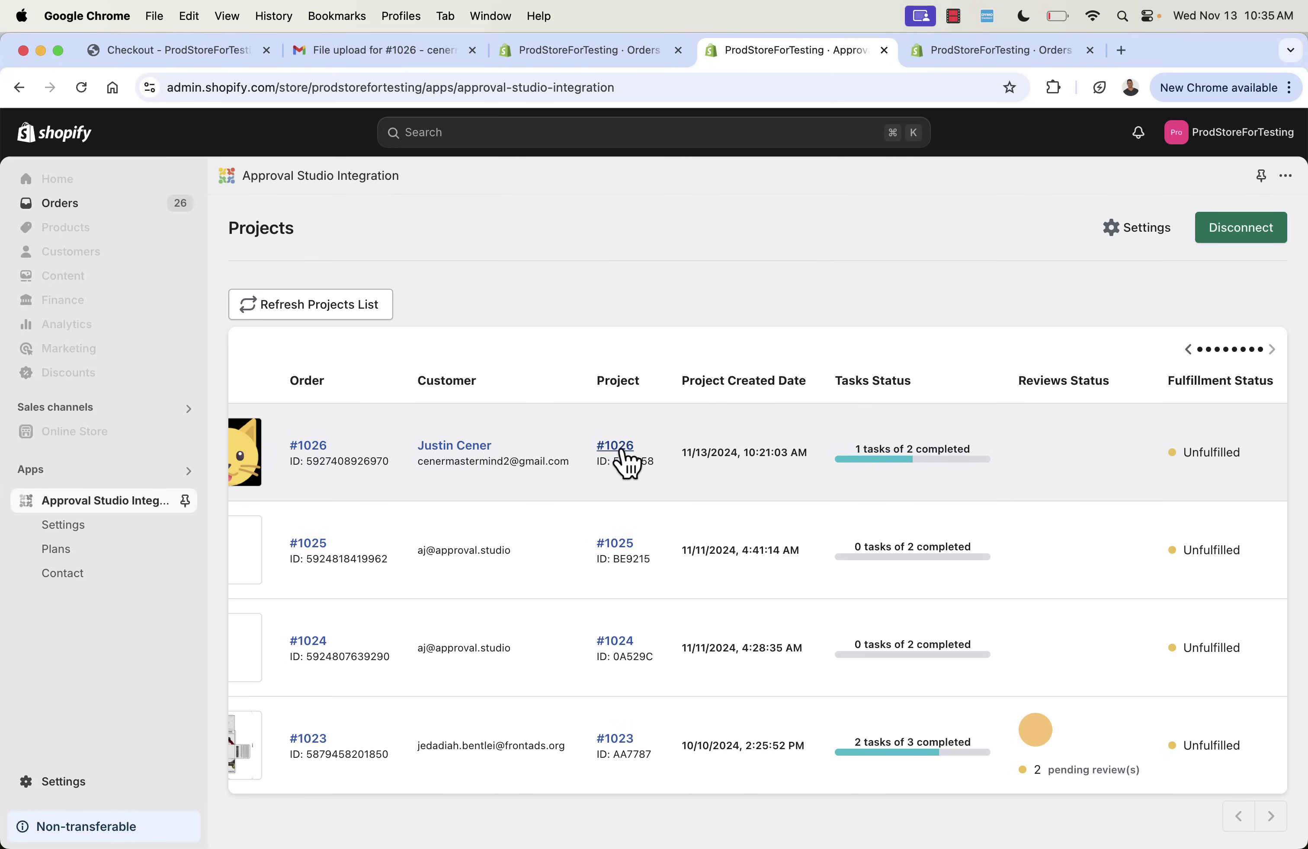
pyautogui.click(620, 449)
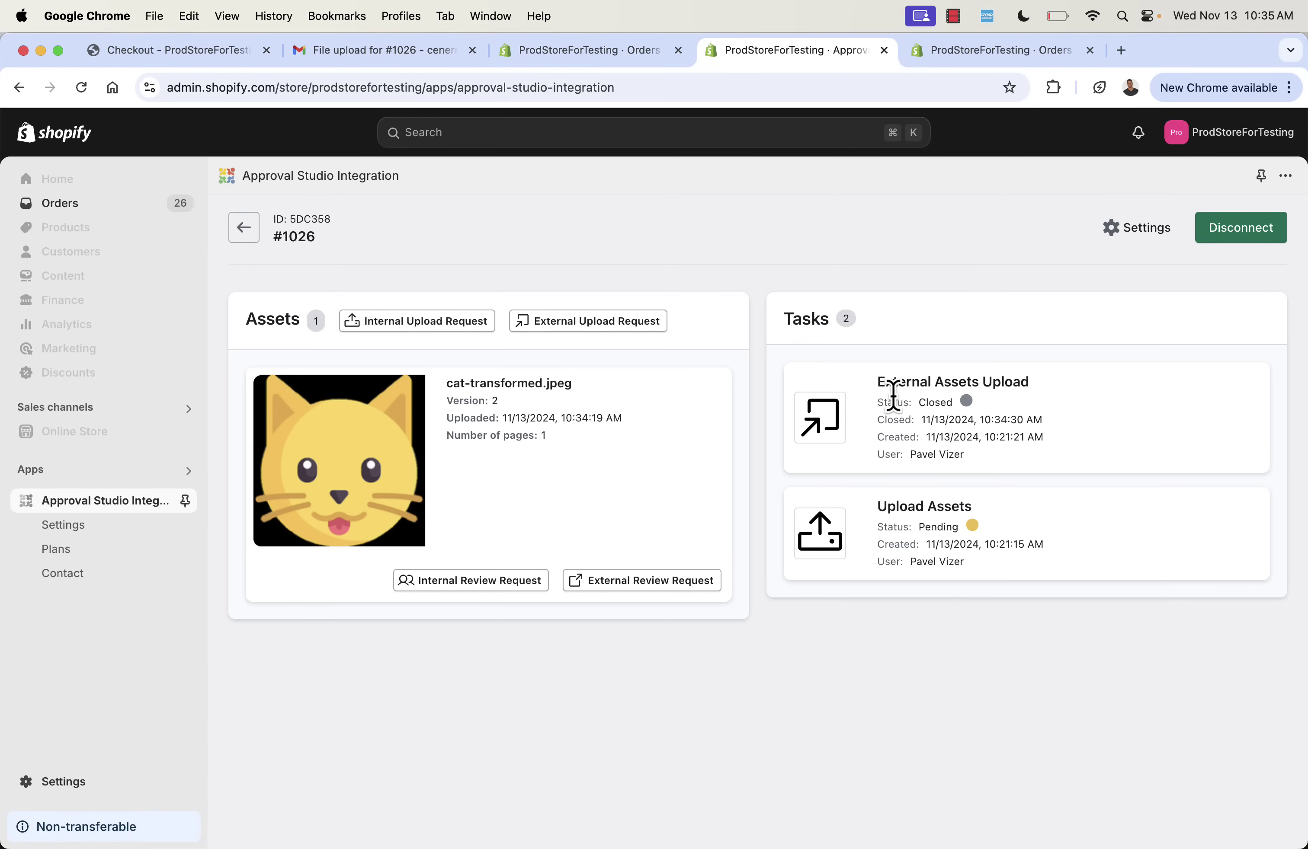
# Step: Check that the External Assets Upload task is closed, and dismiss the External Upload Request dialog unsent
pyautogui.moveTo(879, 381); pyautogui.dragTo(1039, 418)
pyautogui.click(1039, 418)
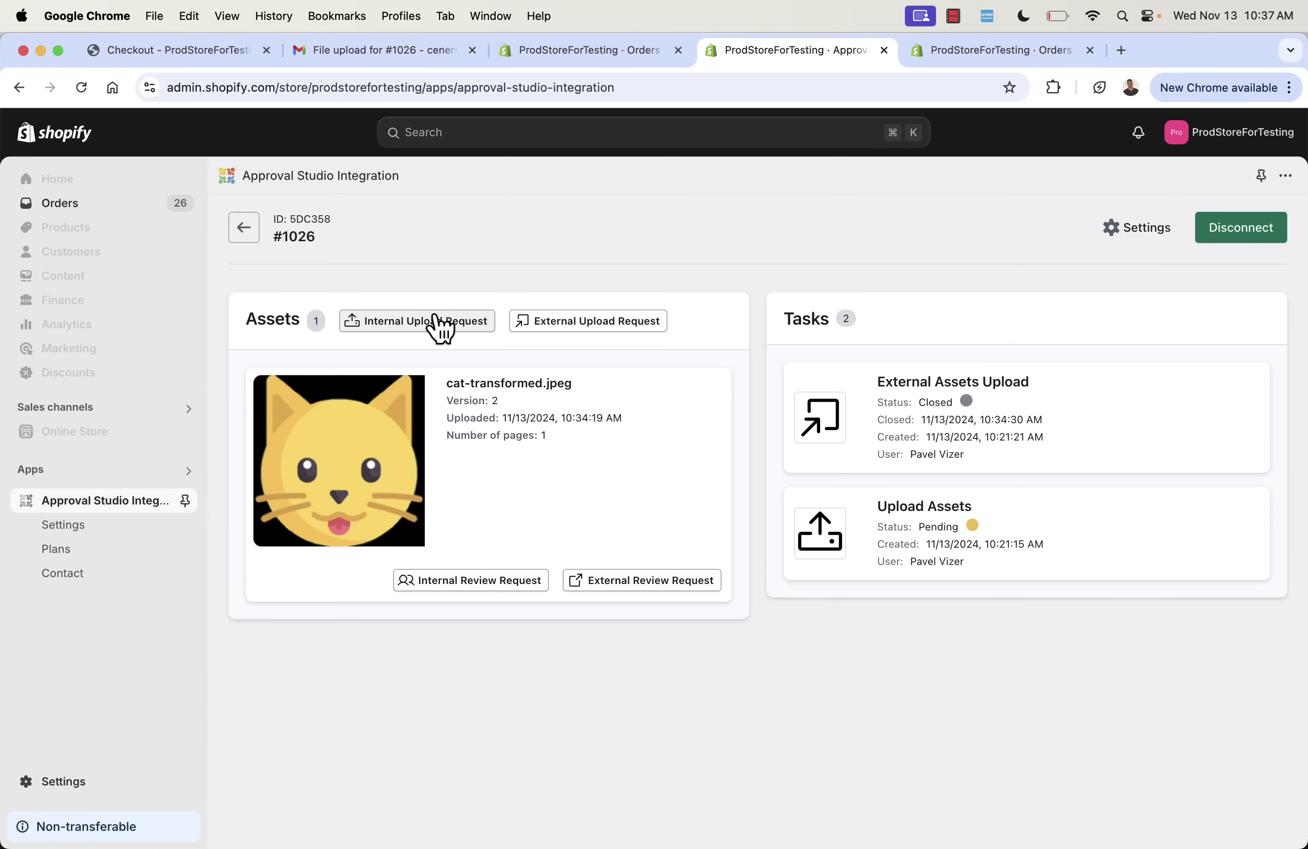
pyautogui.click(565, 321)
pyautogui.click(999, 304)
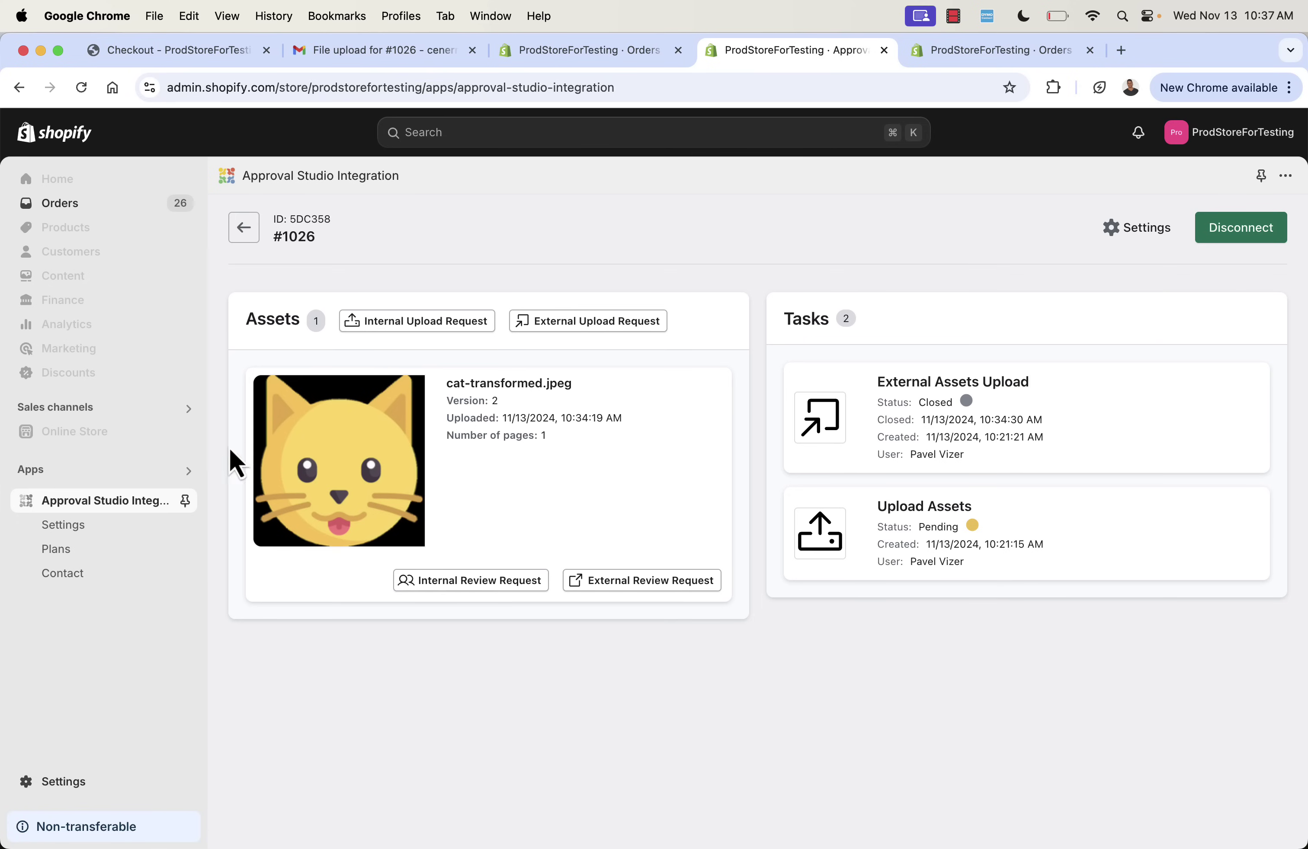
# Step: Open project #1023 and review its Bottle pack 2.pdf and Bottle pack.pdf assets and three tasks
pyautogui.click(243, 227)
pyautogui.scroll(-1, 497, 525)
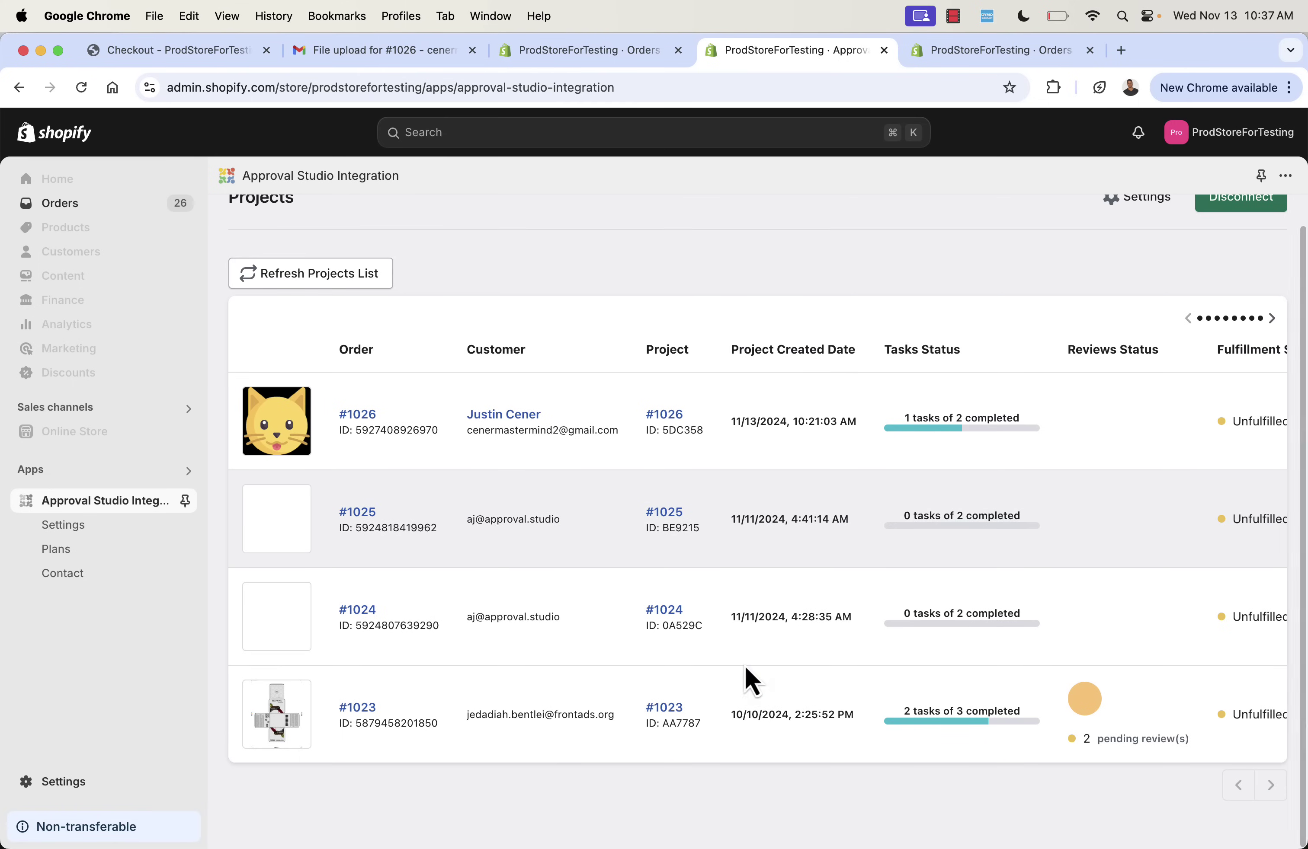
pyautogui.click(678, 712)
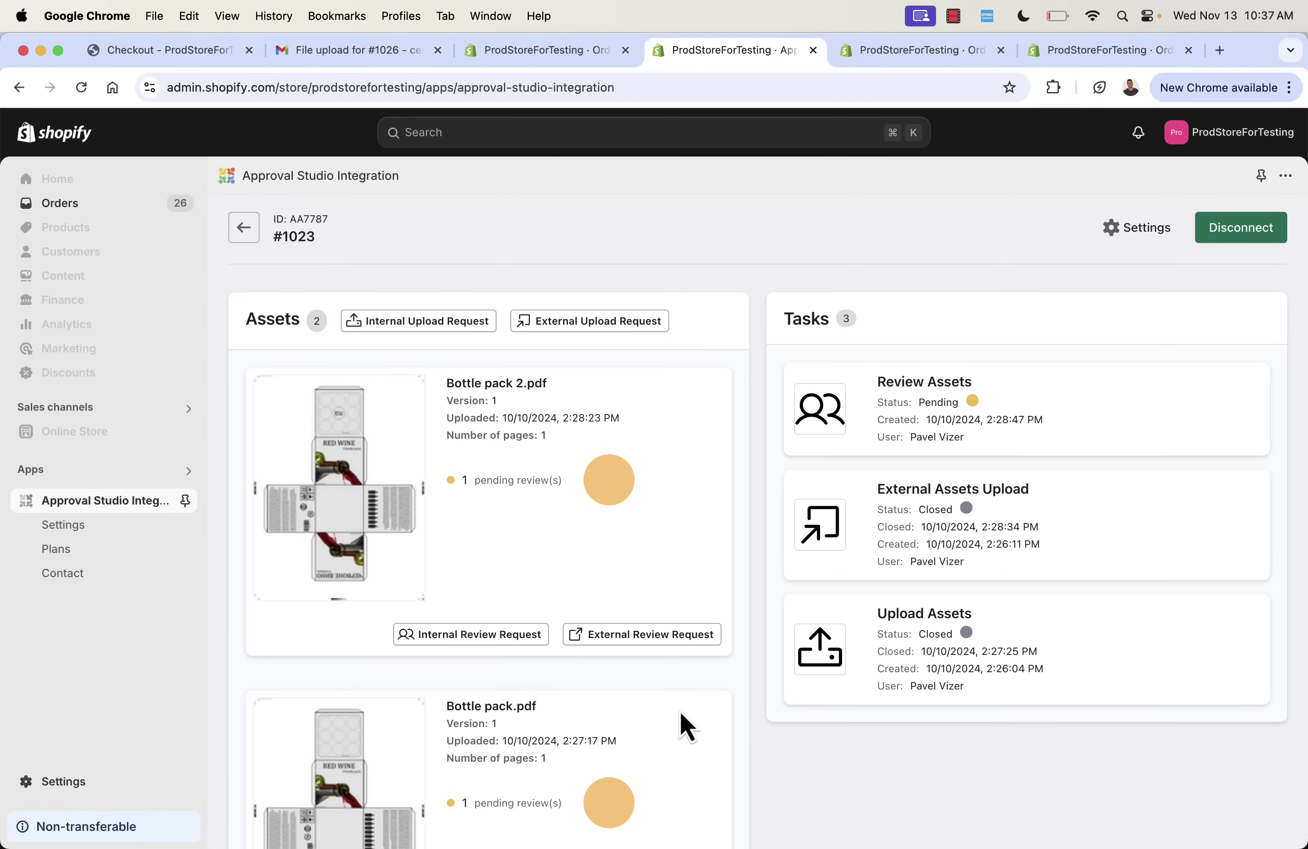
pyautogui.scroll(-1, 648, 613)
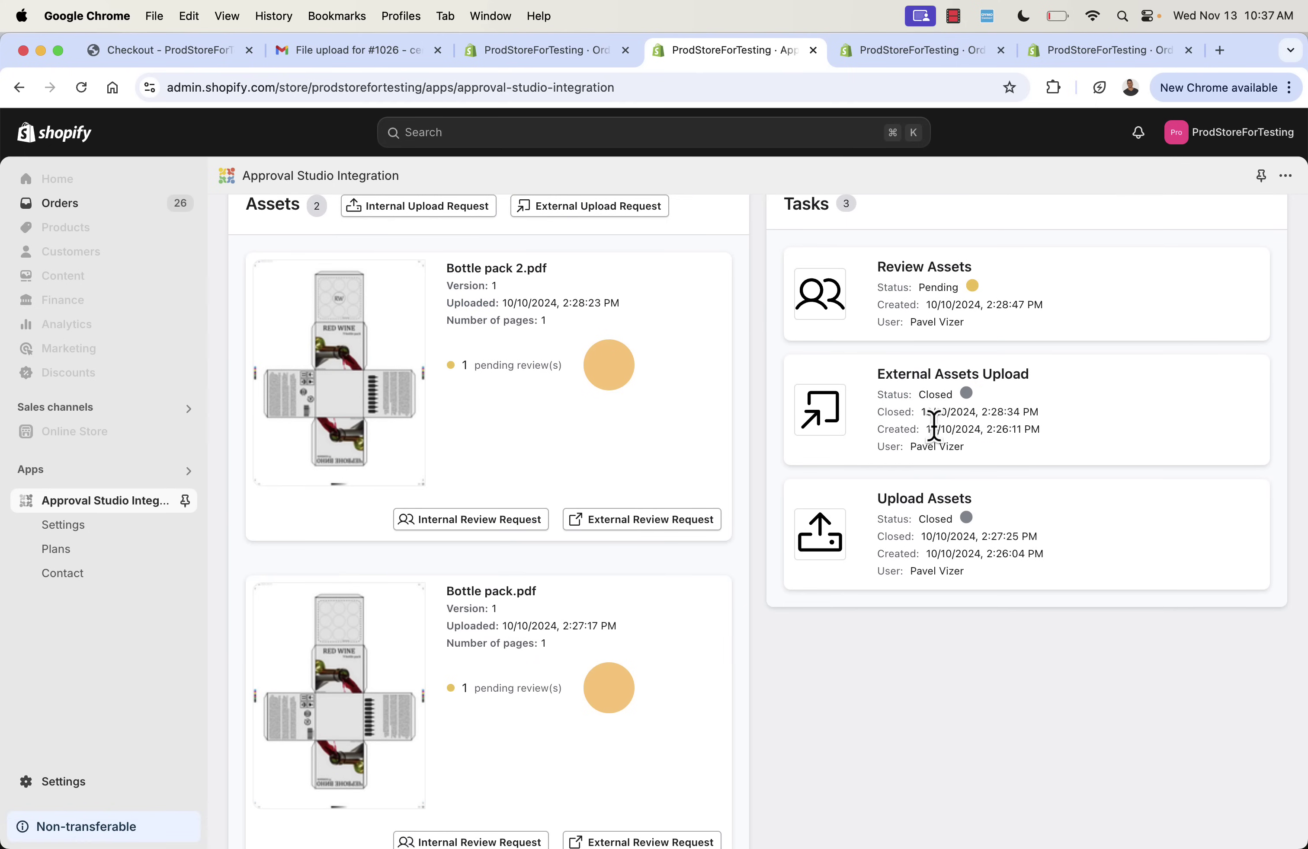
pyautogui.moveTo(882, 263); pyautogui.dragTo(944, 264)
pyautogui.click(946, 262)
pyautogui.scroll(-2, 957, 618)
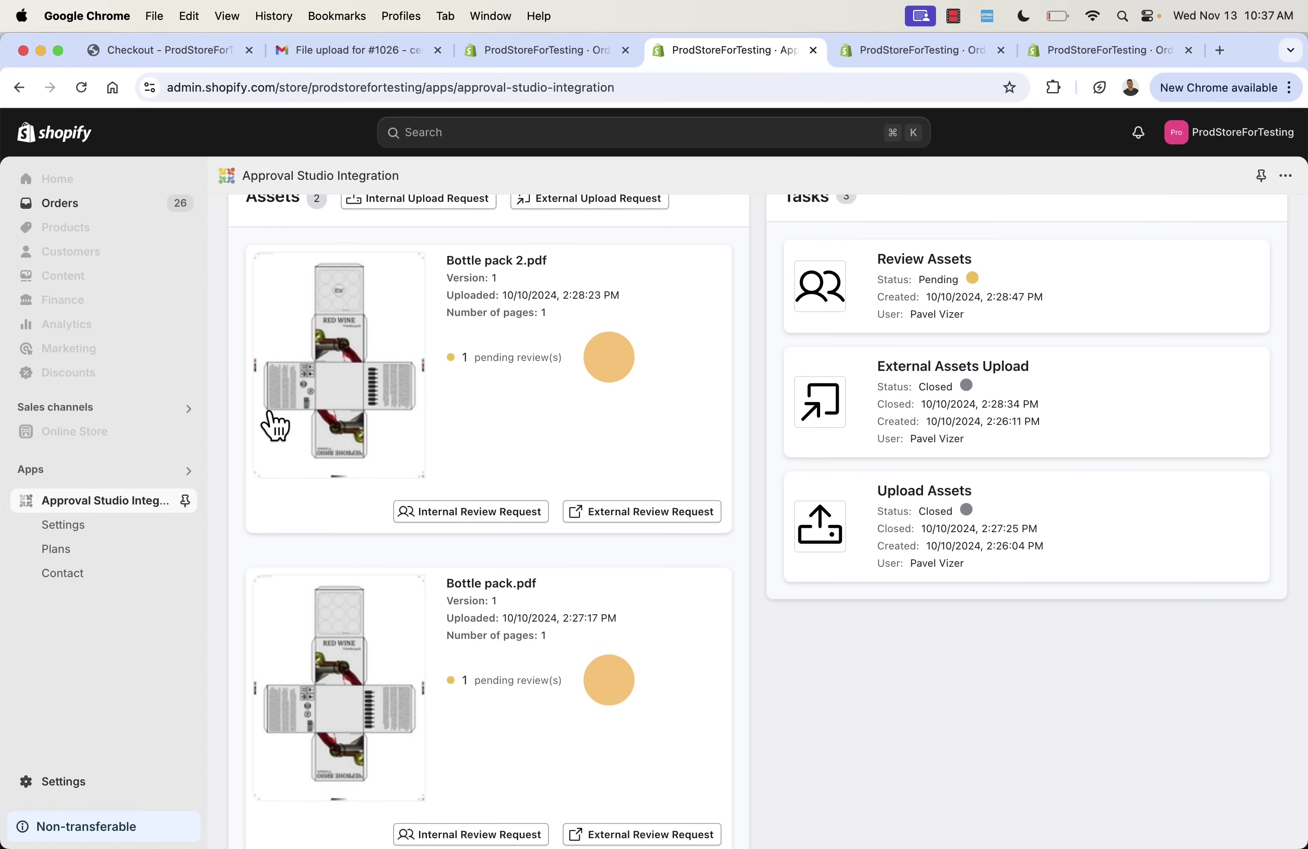
pyautogui.scroll(1, 485, 513)
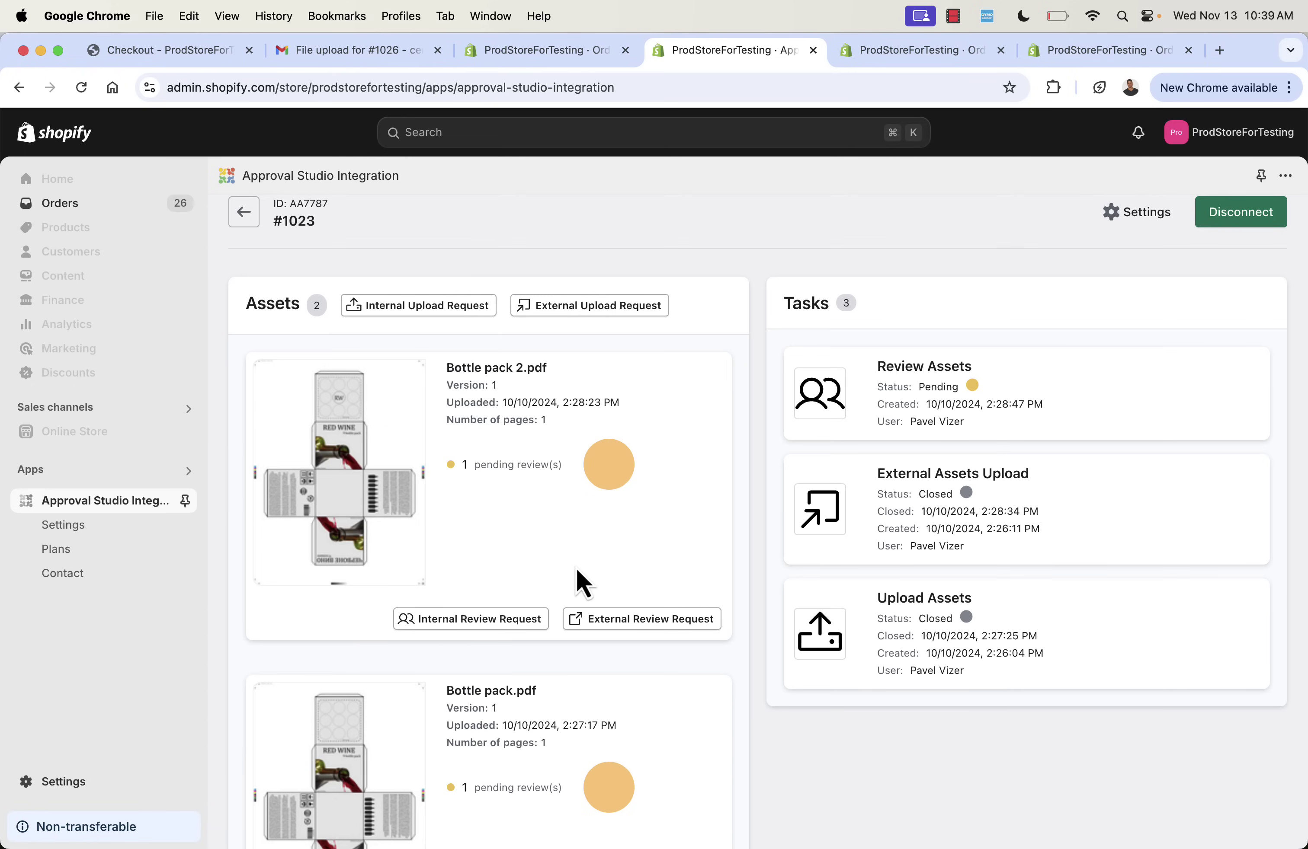
# Step: Open the app's Settings and review the client selector and customer info field options unchanged
pyautogui.click(90, 529)
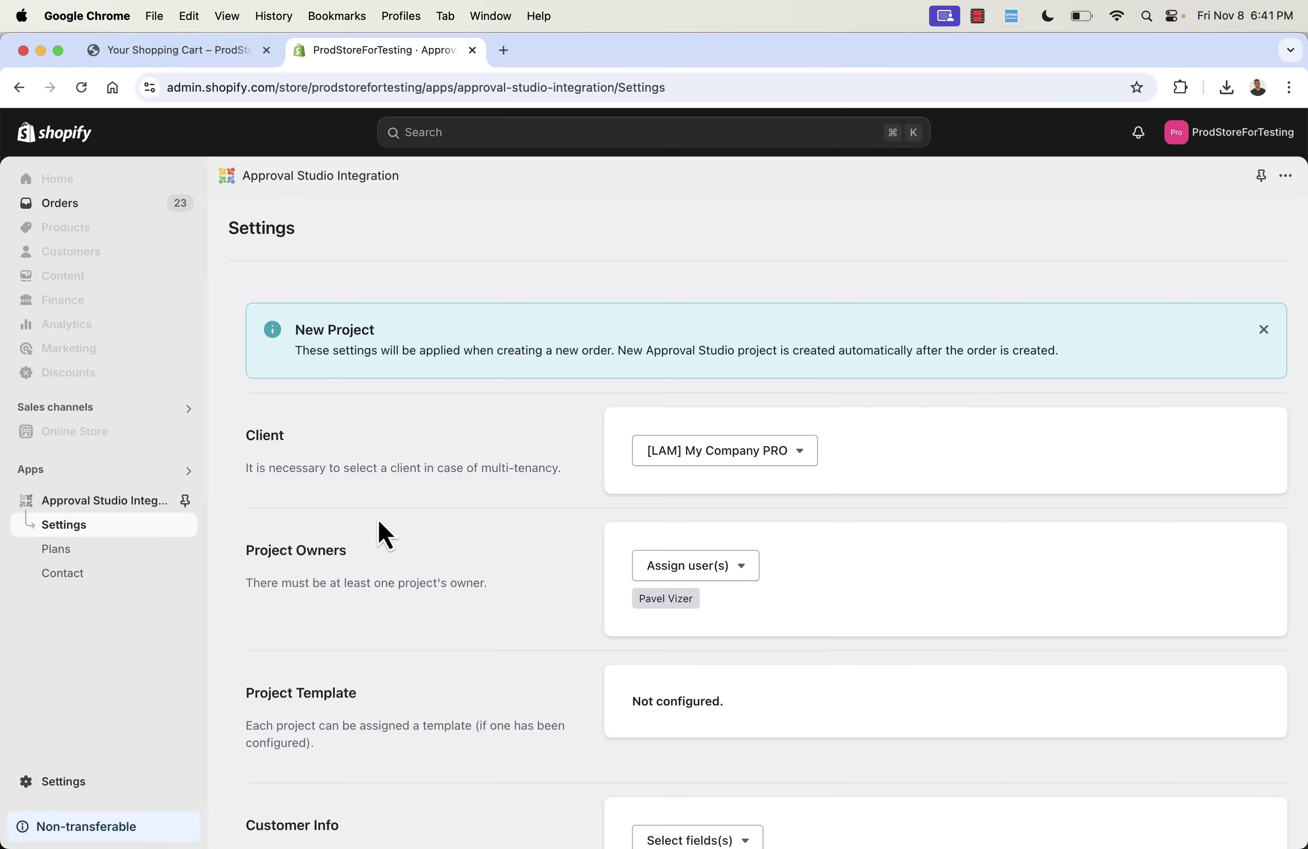
pyautogui.scroll(-2, 422, 488)
pyautogui.click(814, 408)
pyautogui.click(873, 408)
pyautogui.scroll(-3, 481, 465)
pyautogui.scroll(-1, 552, 524)
pyautogui.scroll(-3, 638, 435)
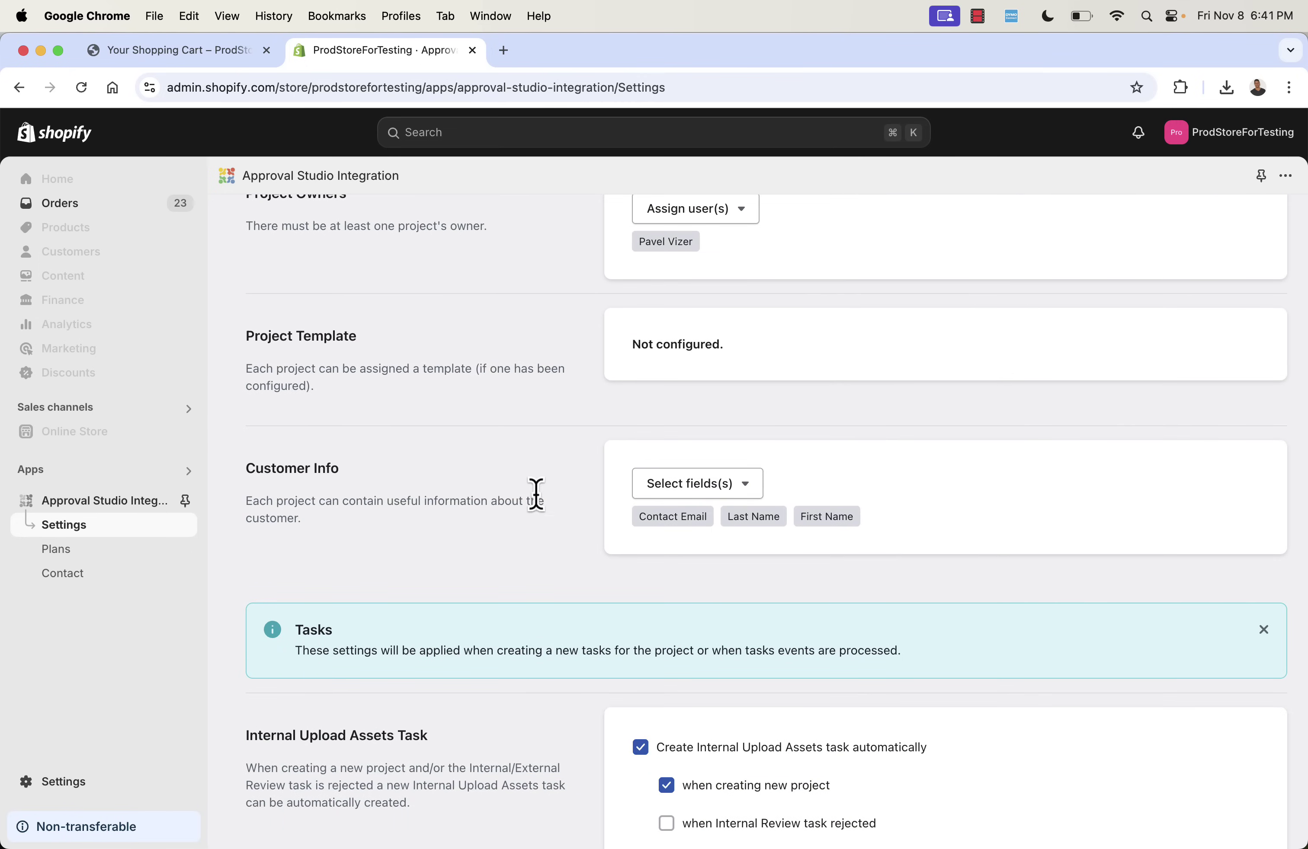
pyautogui.scroll(-1, 536, 495)
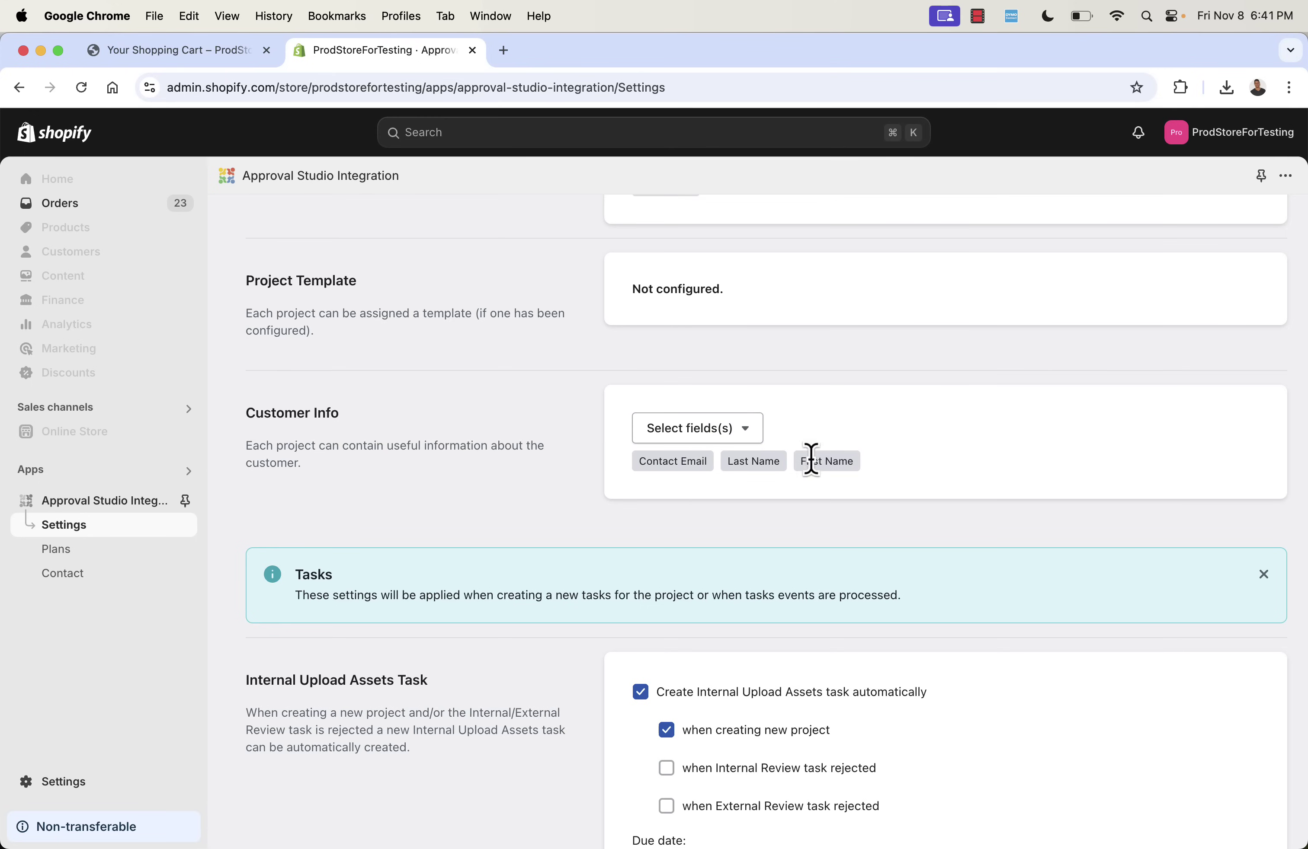
pyautogui.click(742, 438)
# Step: Review the empty order-tag fields for each task event down to the enabled File Uploader section
pyautogui.scroll(-6, 517, 492)
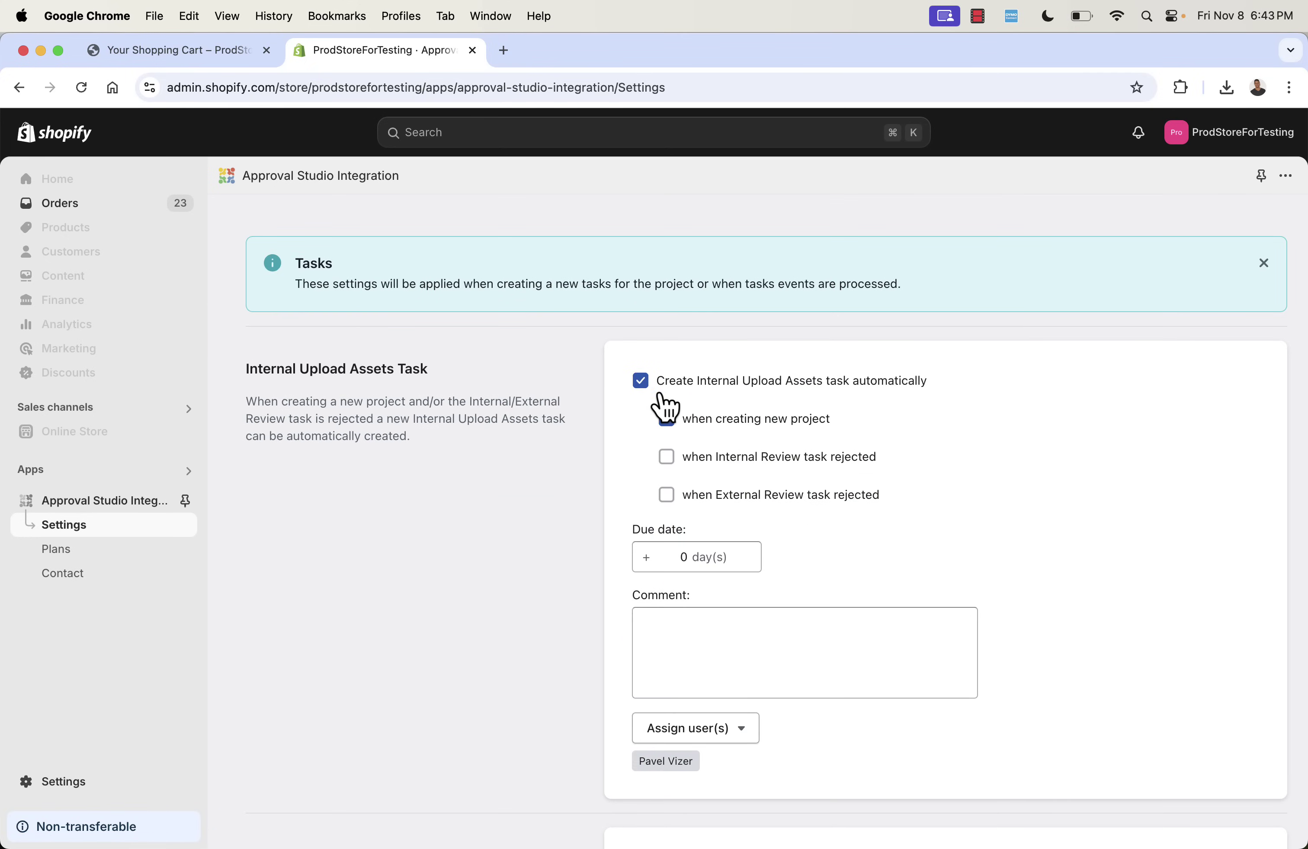
pyautogui.scroll(-5, 567, 575)
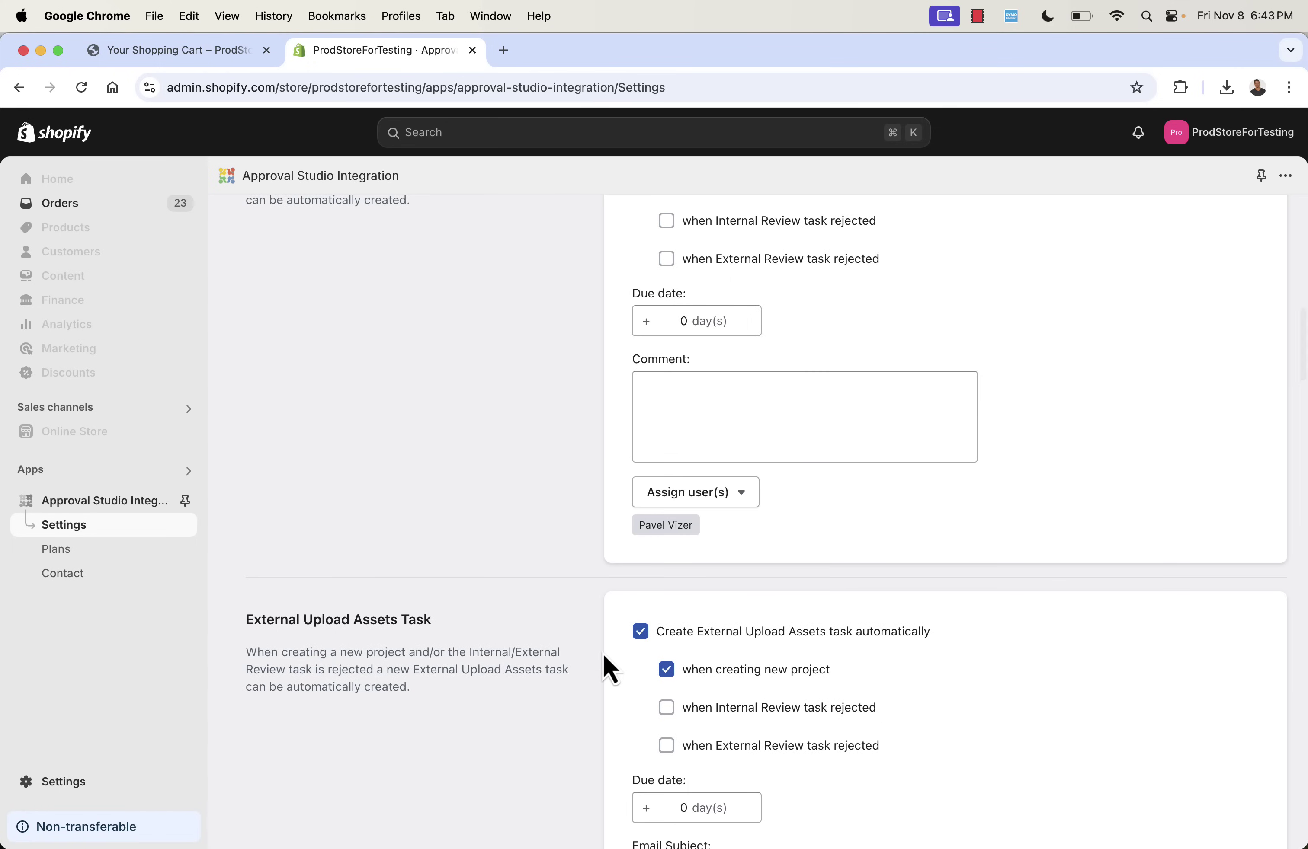
pyautogui.scroll(-10, 602, 653)
pyautogui.scroll(-4, 604, 657)
pyautogui.scroll(-5, 694, 634)
pyautogui.scroll(-20, 691, 625)
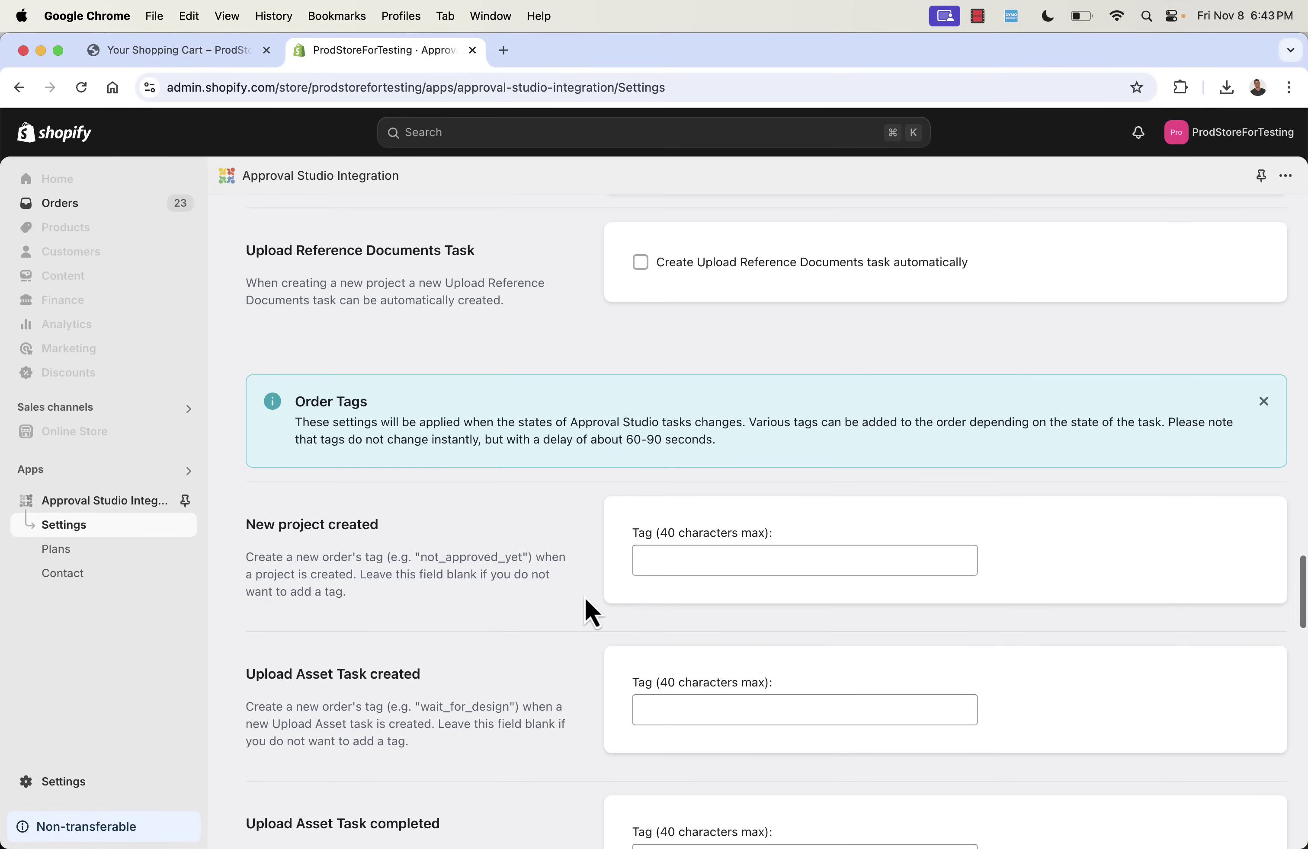
pyautogui.scroll(-1, 584, 598)
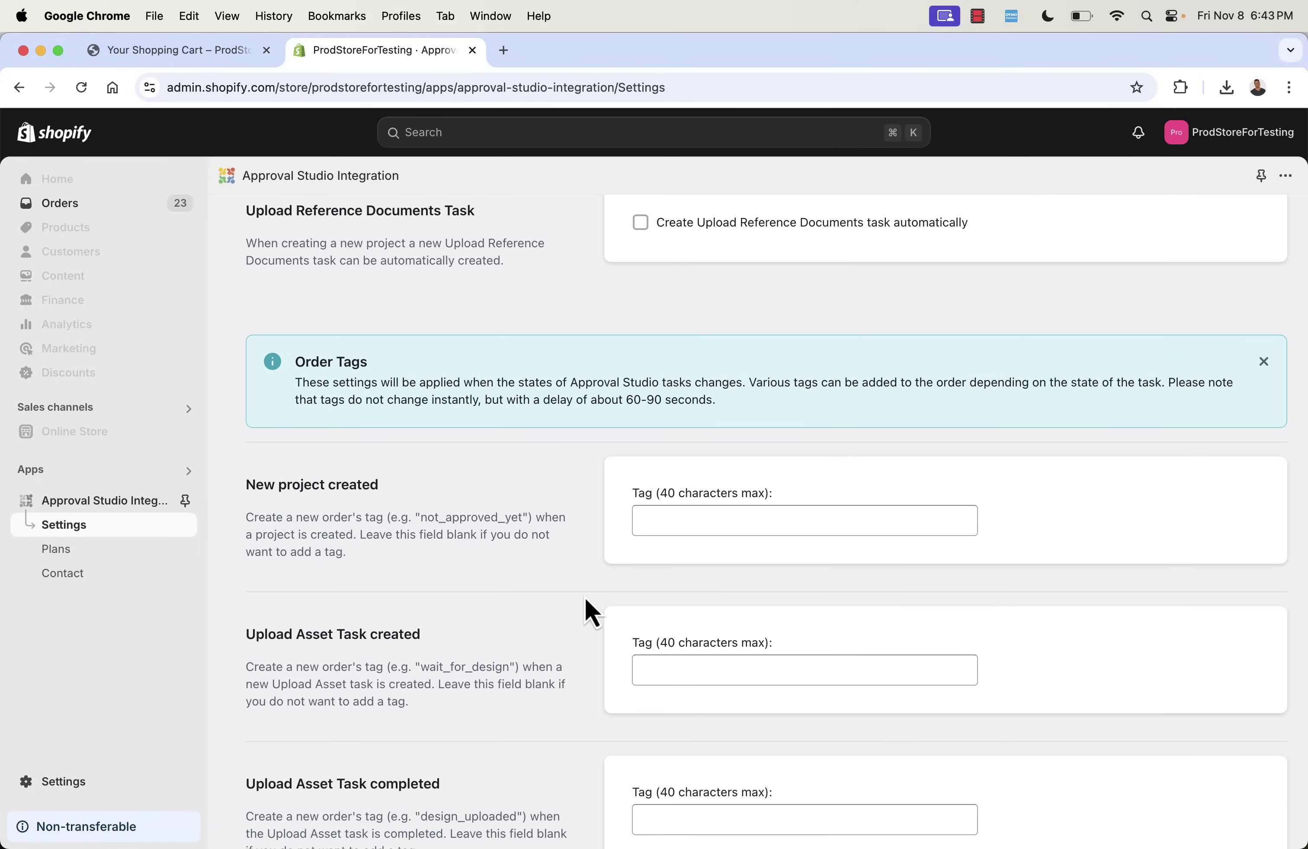
pyautogui.scroll(-3, 536, 551)
pyautogui.scroll(-4, 538, 553)
pyautogui.scroll(-8, 537, 552)
pyautogui.scroll(-2, 536, 551)
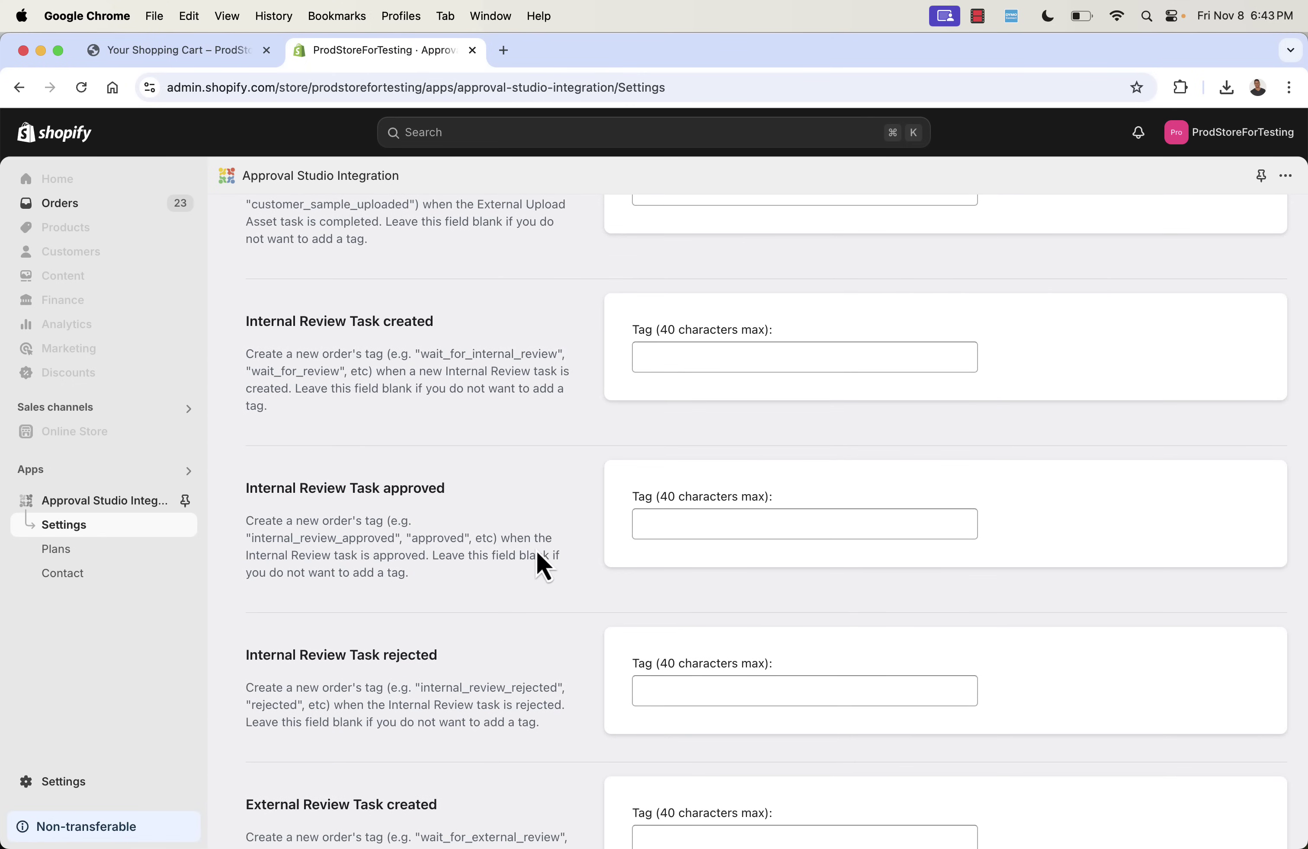
pyautogui.scroll(-11, 538, 555)
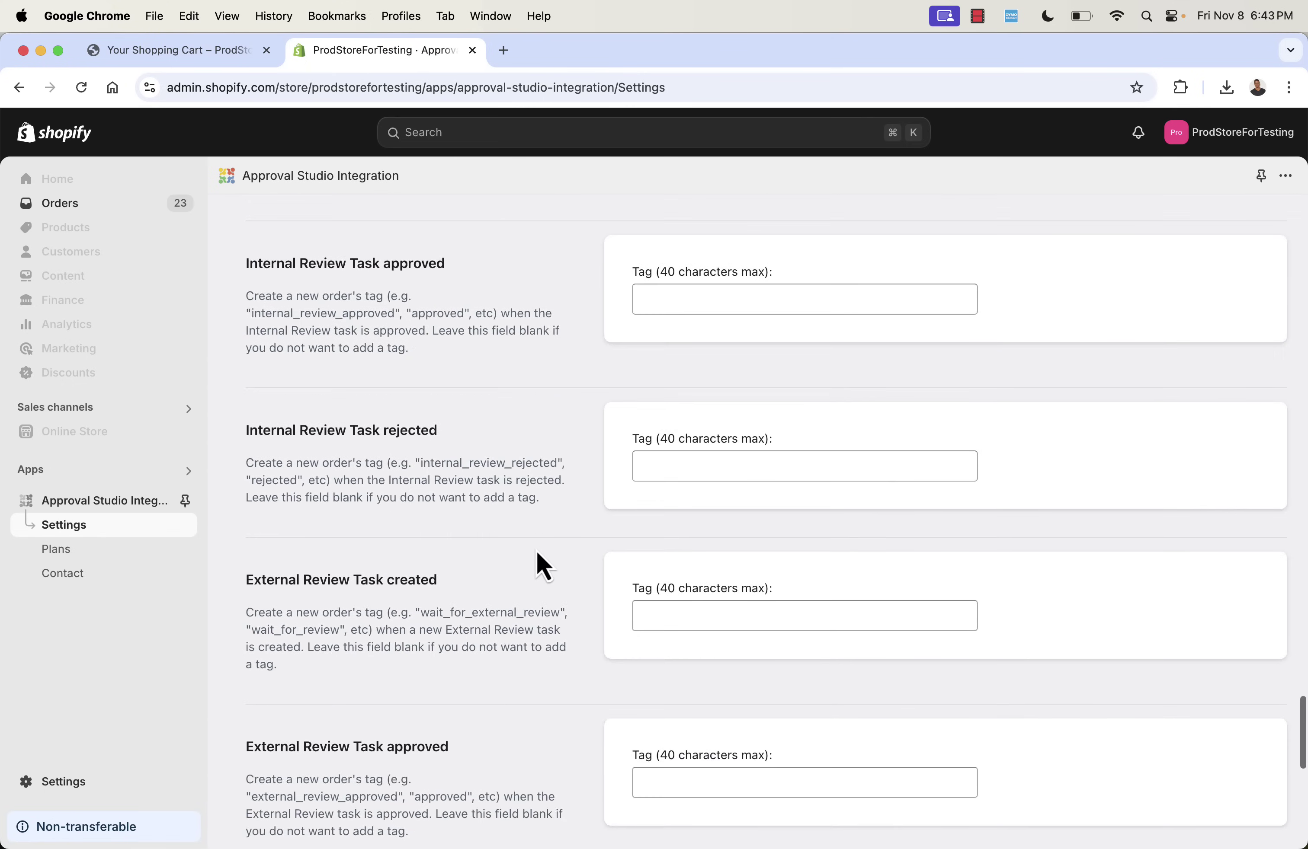
pyautogui.scroll(-6, 536, 553)
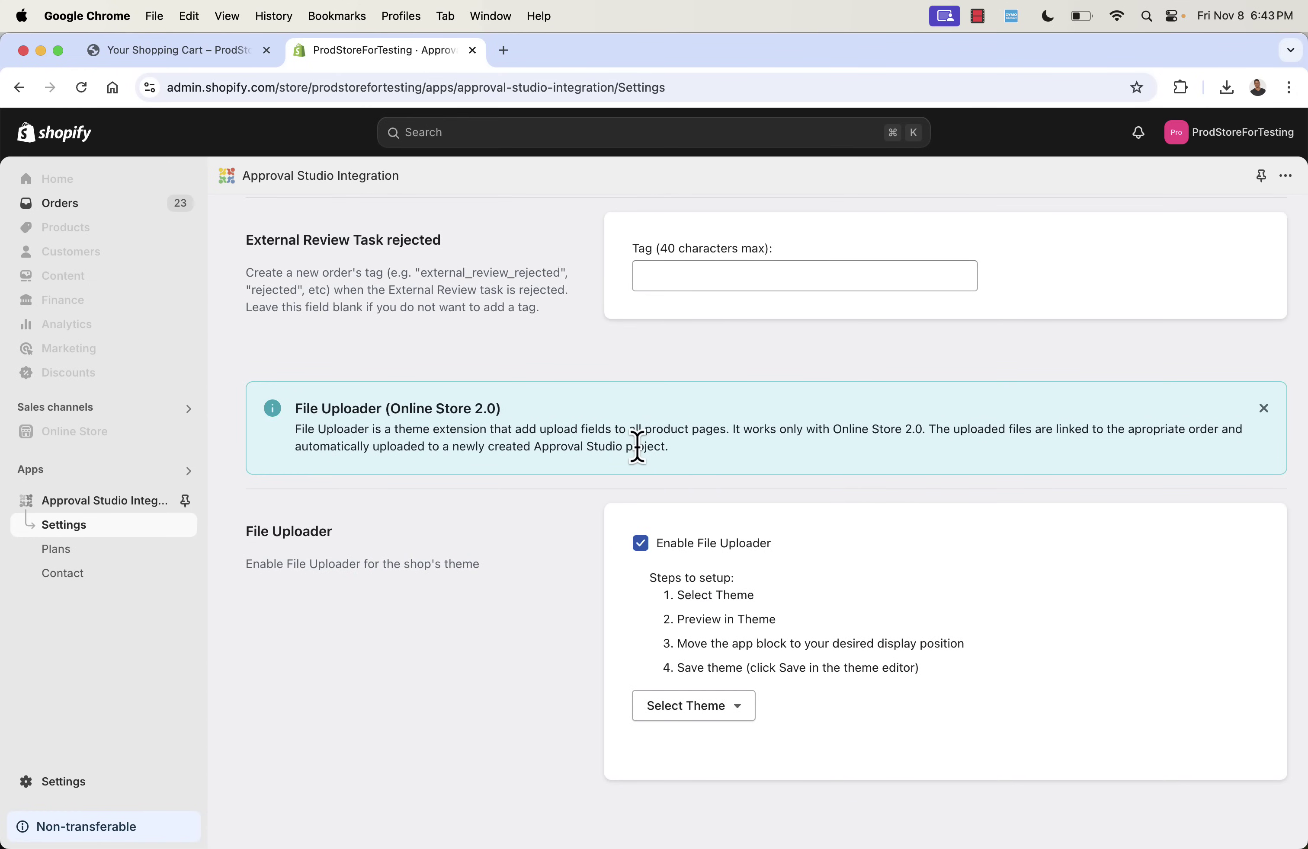
# Step: Show the Plans page: Free To Install current, PRO $160/month, PRO XL $300/month
pyautogui.click(56, 549)
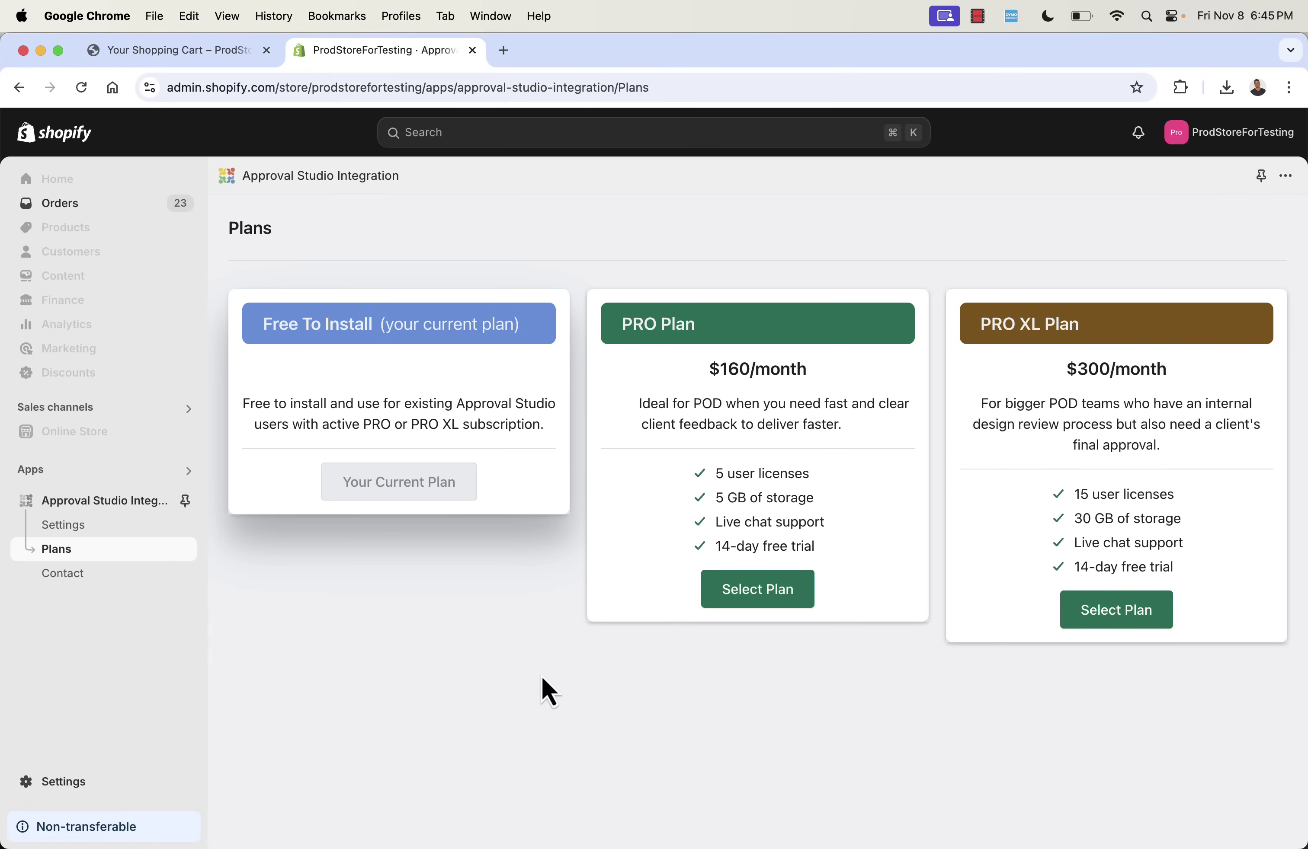
# Step: Show the app's Contact page with the approval.studio/contact link for suggestions or demos
pyautogui.click(64, 574)
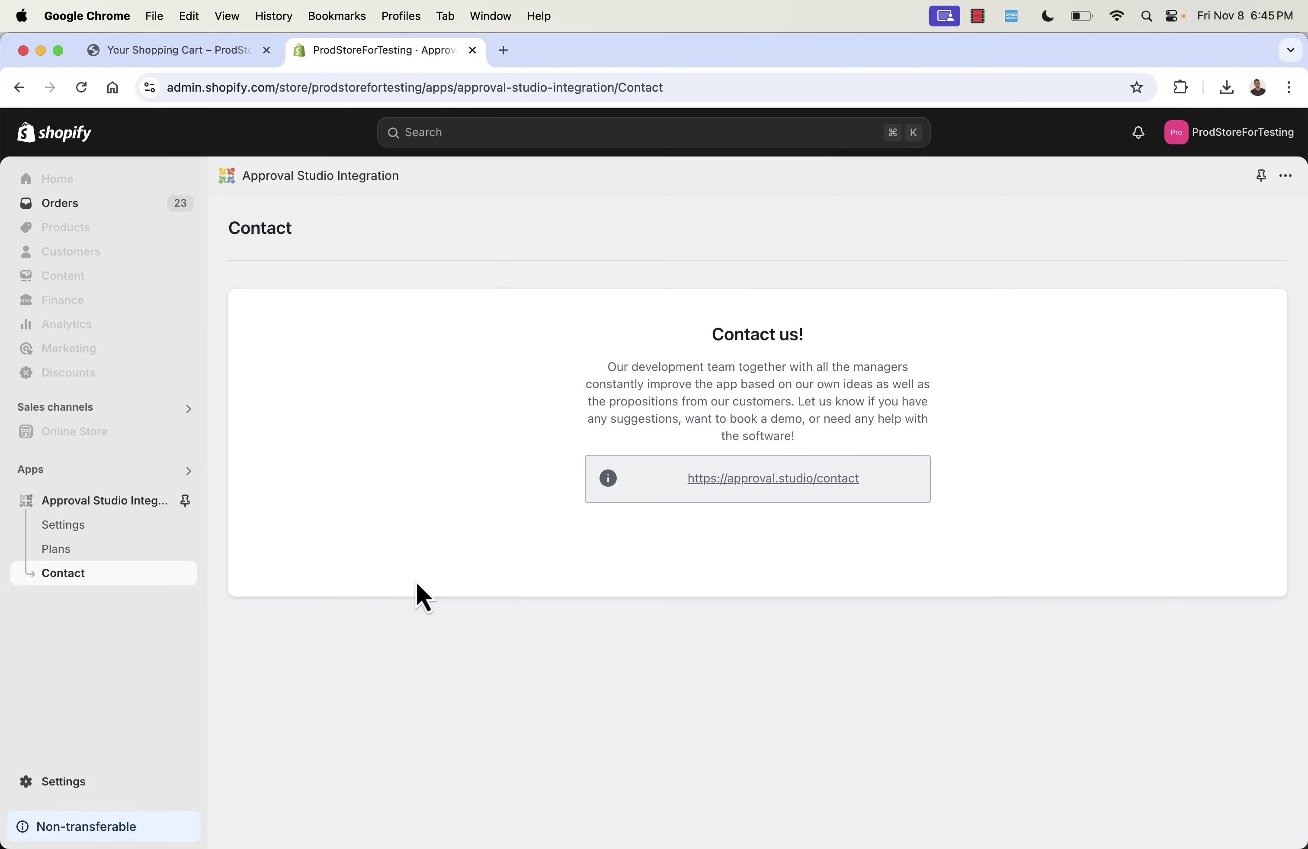